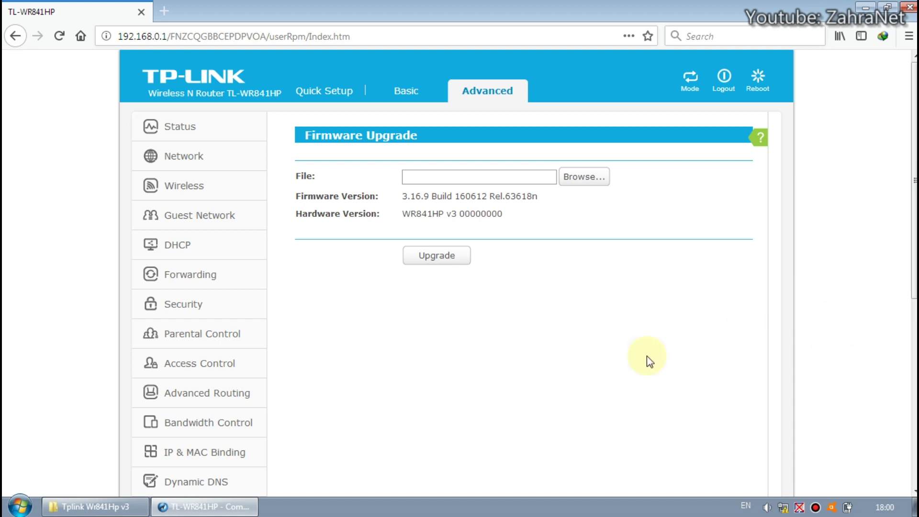
Step: Compare the Tplink Wr841Hp v3 folder with the router's firmware page, highlighting build number 160612
click(142, 510)
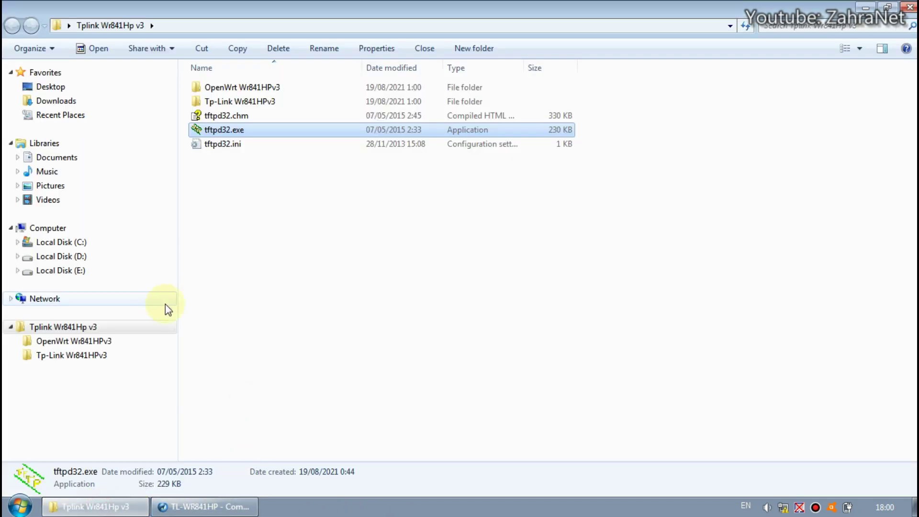
click(283, 103)
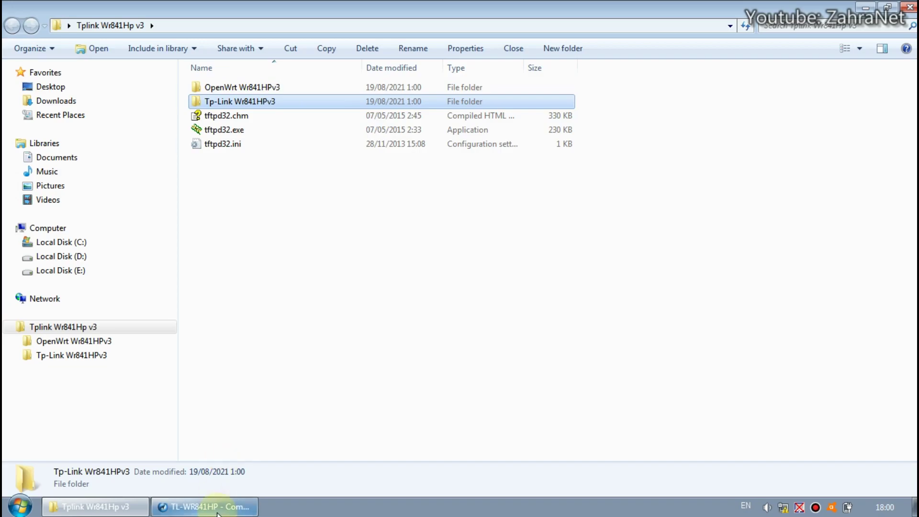
click(242, 506)
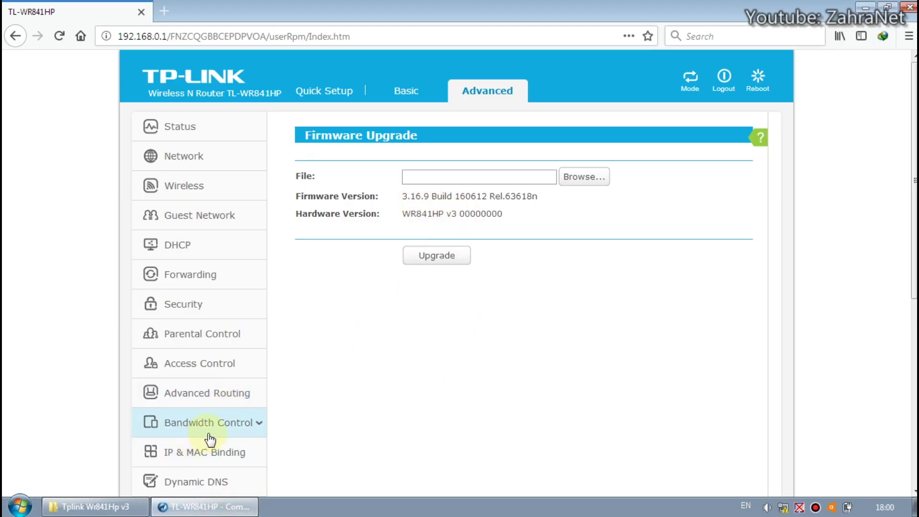
click(91, 506)
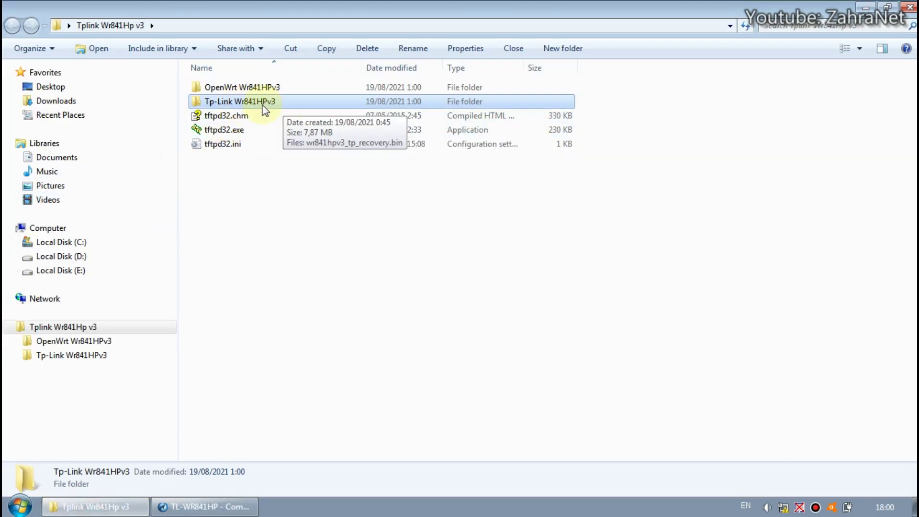
click(242, 506)
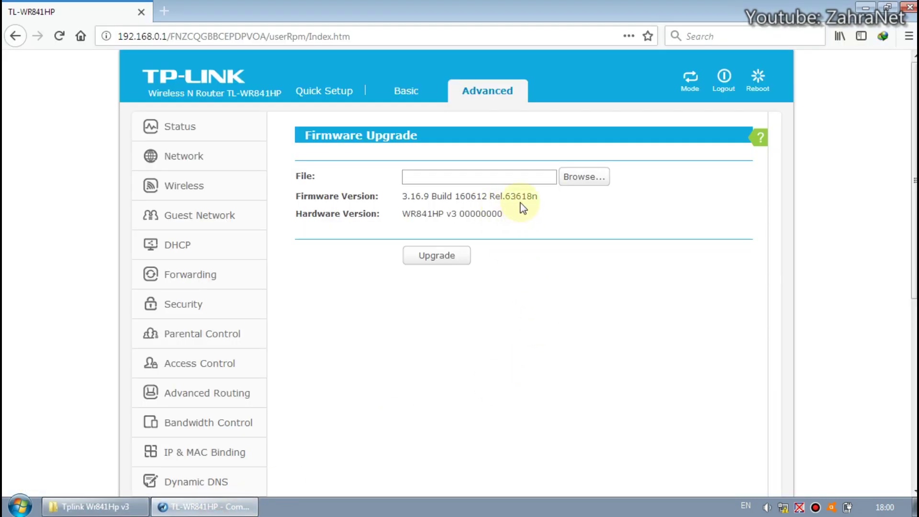
drag(456, 196, 486, 202)
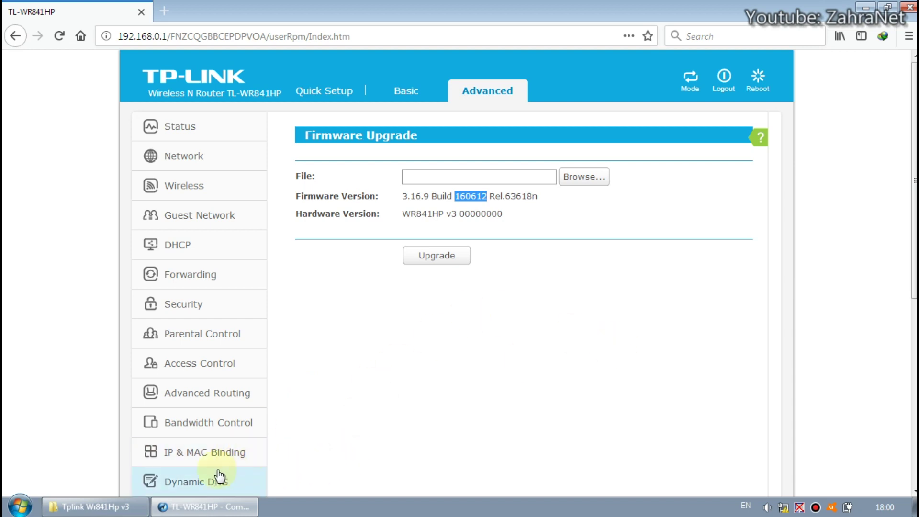
Step: Open the OpenWrt Wr841HPv3 folder, then minimize Explorer and the browser to the desktop
click(96, 507)
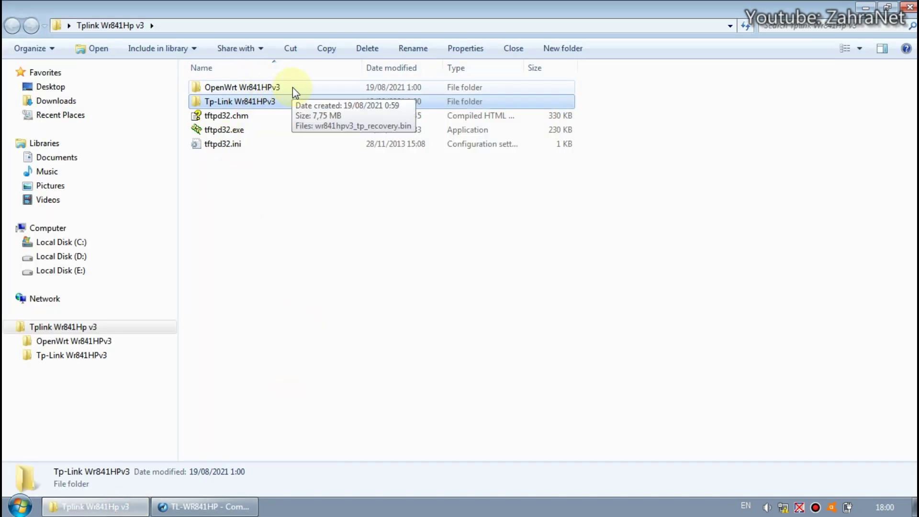
double_click(292, 87)
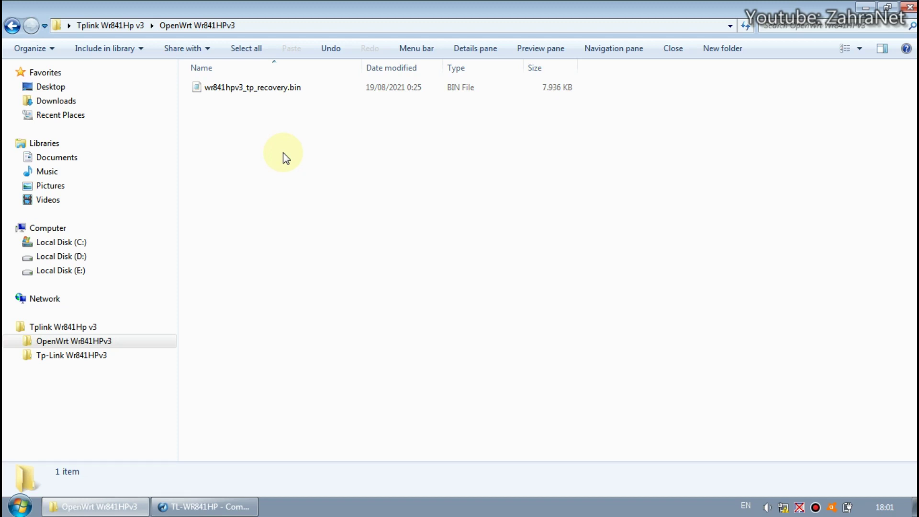
click(123, 505)
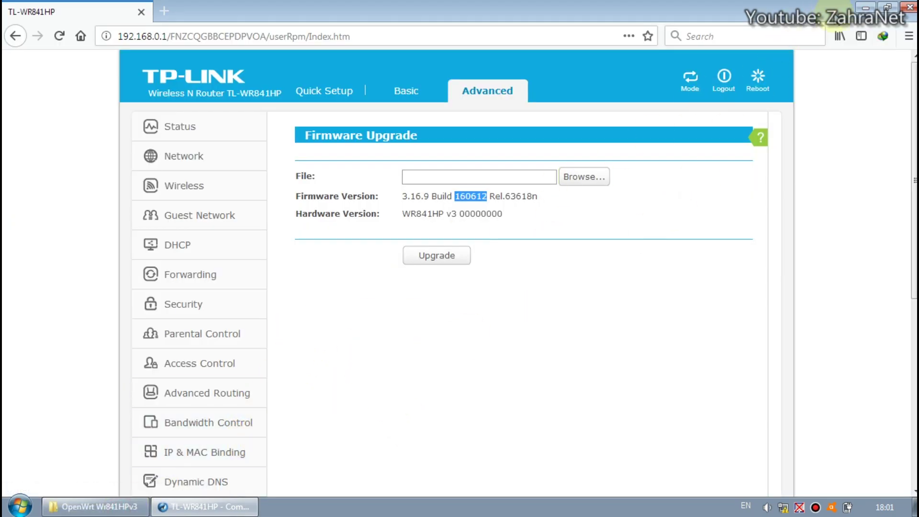
click(865, 7)
click(462, 33)
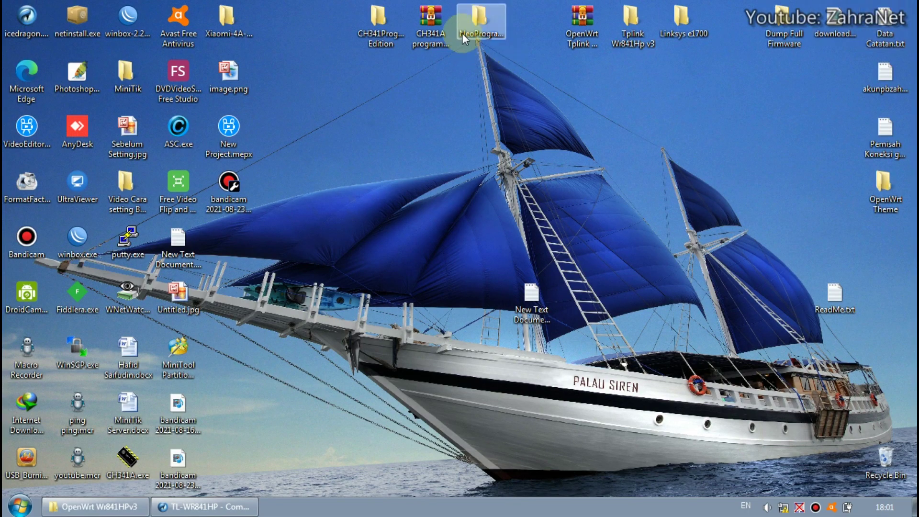
Step: Open the Tplink Wr841Hp v3 desktop folder maximized, then go to the Network and Sharing Center
double_click(632, 24)
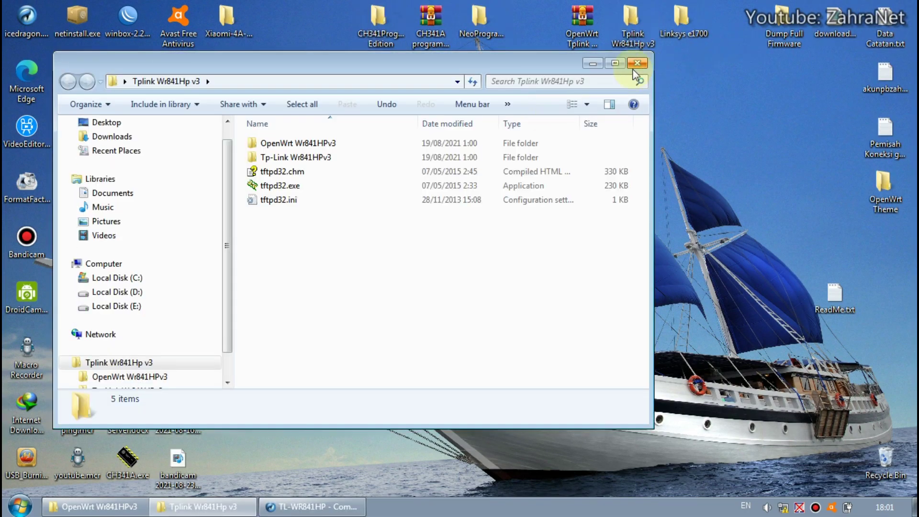
click(614, 63)
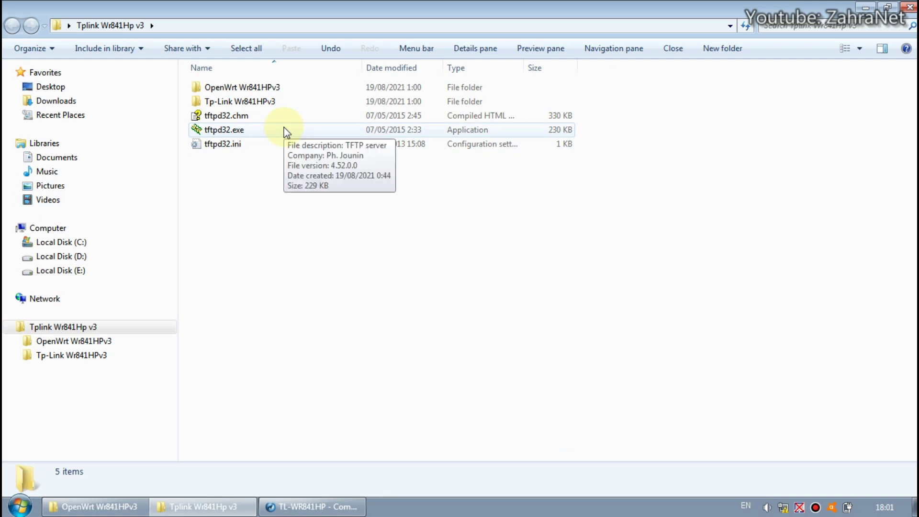
click(263, 127)
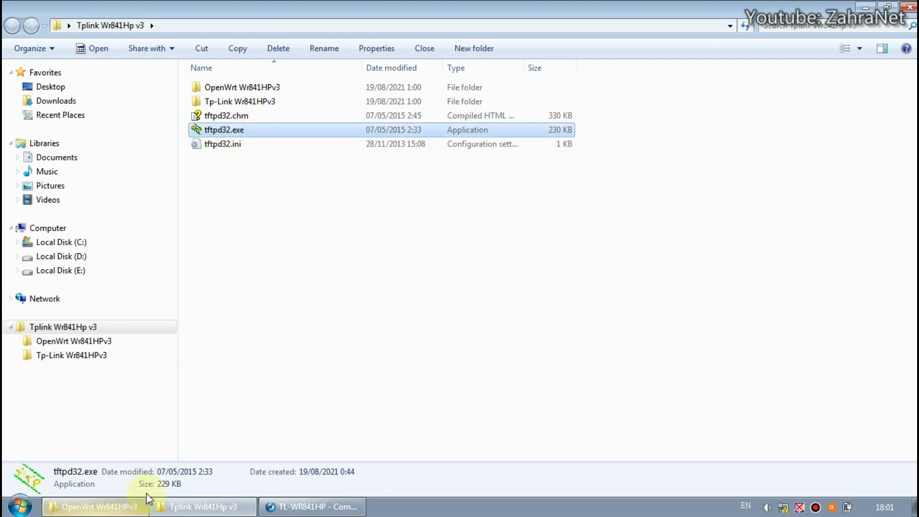
click(401, 271)
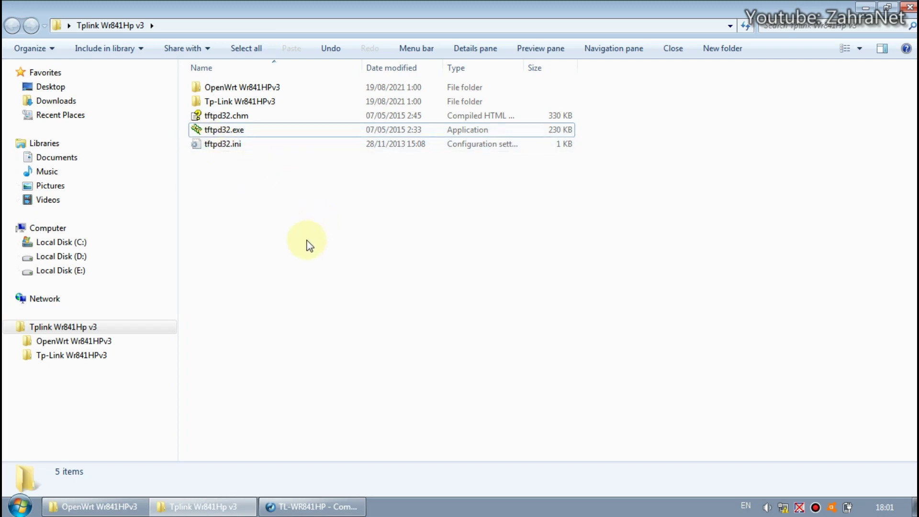
click(783, 508)
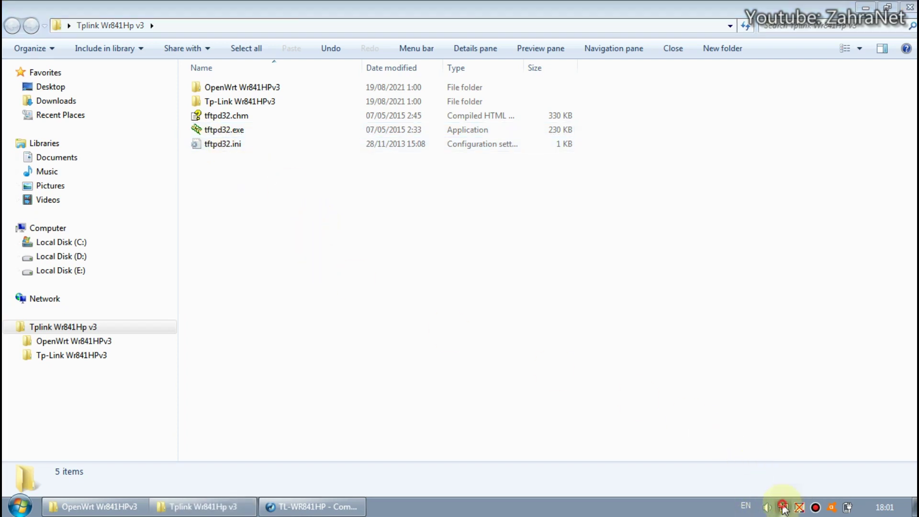
click(774, 484)
Step: Give Local Area Connection 3 the static IPv4 address 192.168.0.66 with mask 255.255.255.0
click(337, 162)
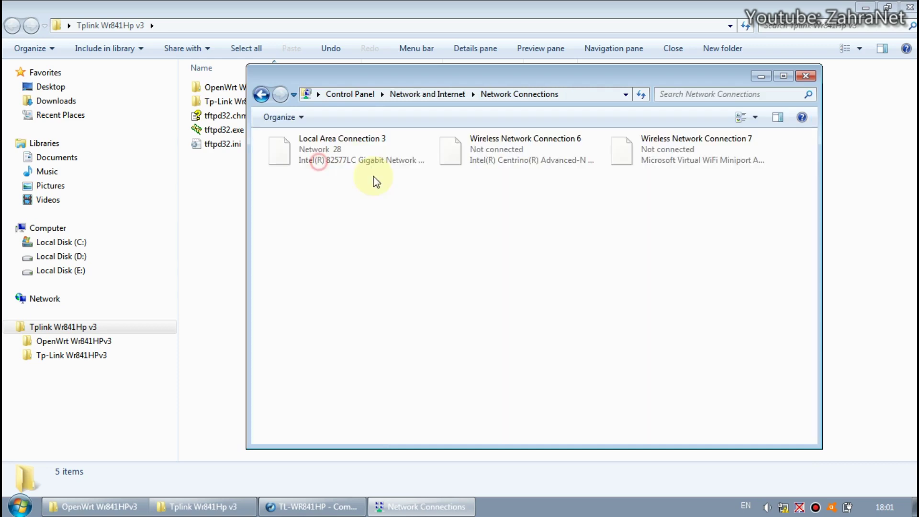
right_click(364, 167)
click(427, 294)
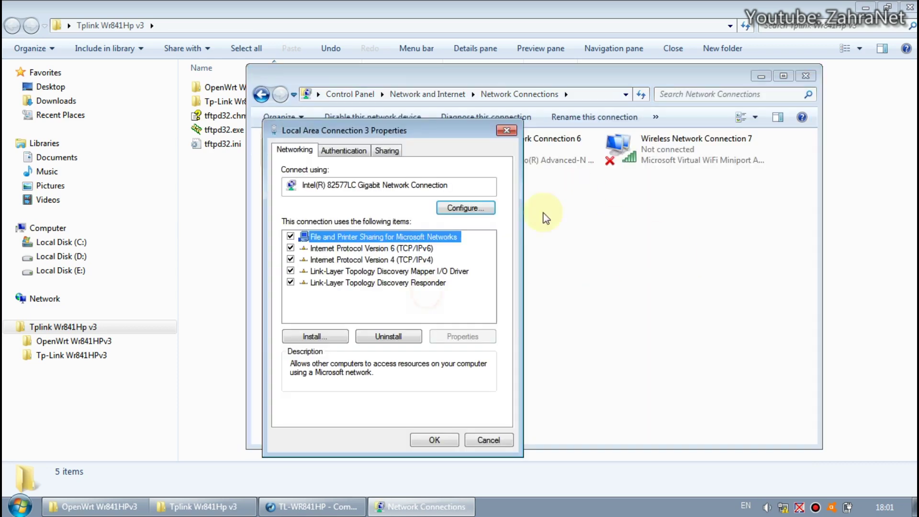
click(421, 260)
click(462, 336)
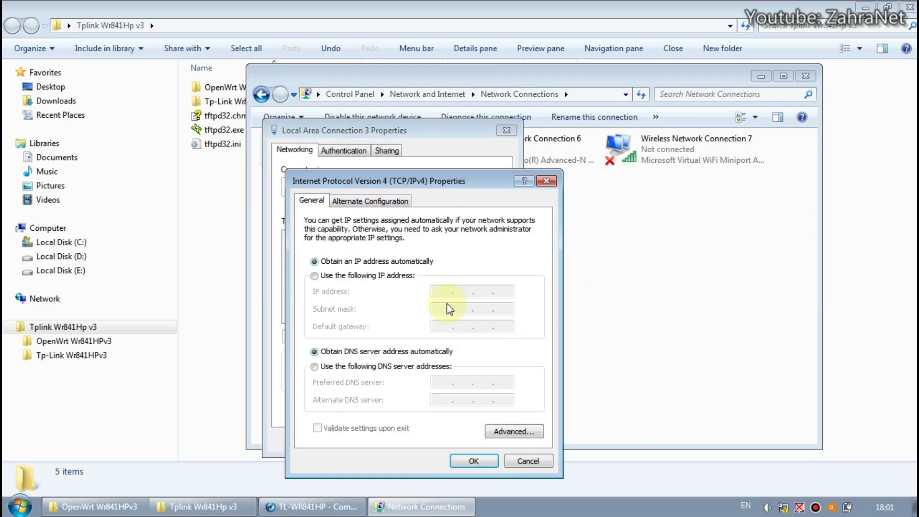
click(374, 275)
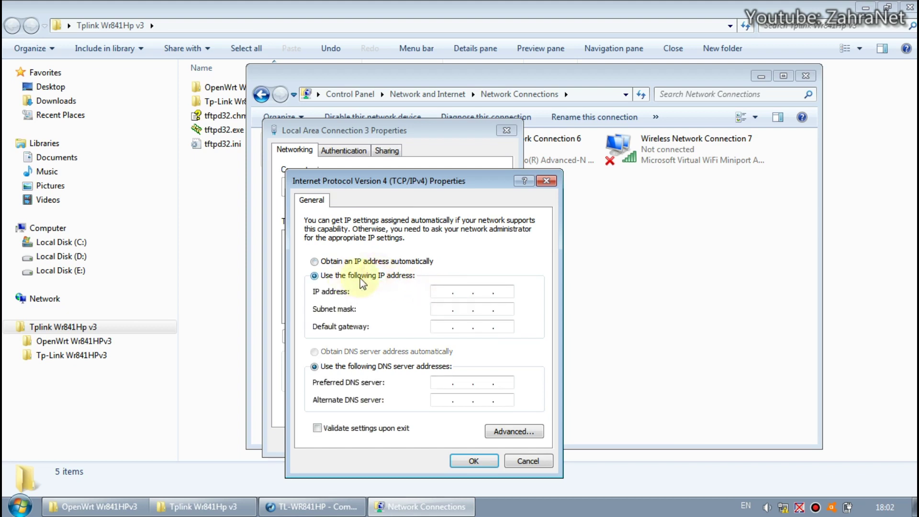
click(438, 293)
text(192 . 168 . 0 . 66)
click(436, 309)
click(490, 461)
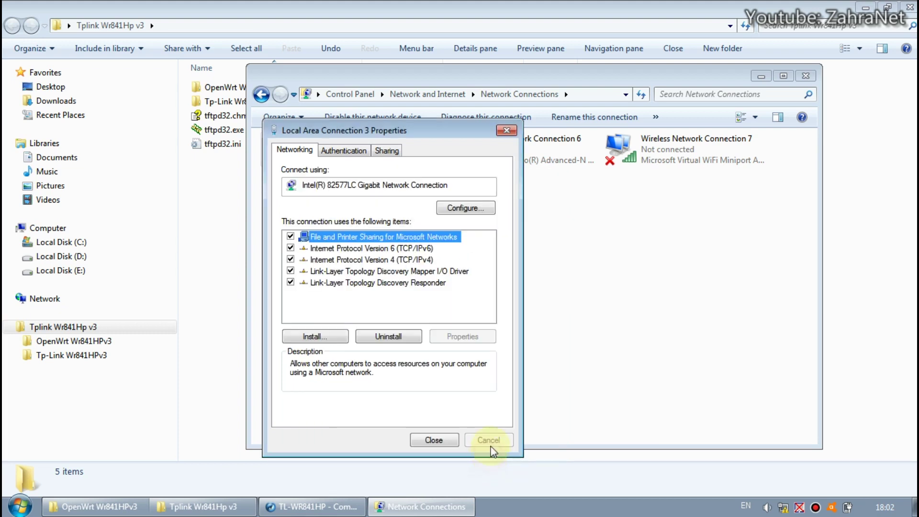
Step: Add a second address 192.168.1.66, mask 255.255.255.0, in Advanced TCP/IP settings and confirm
click(401, 260)
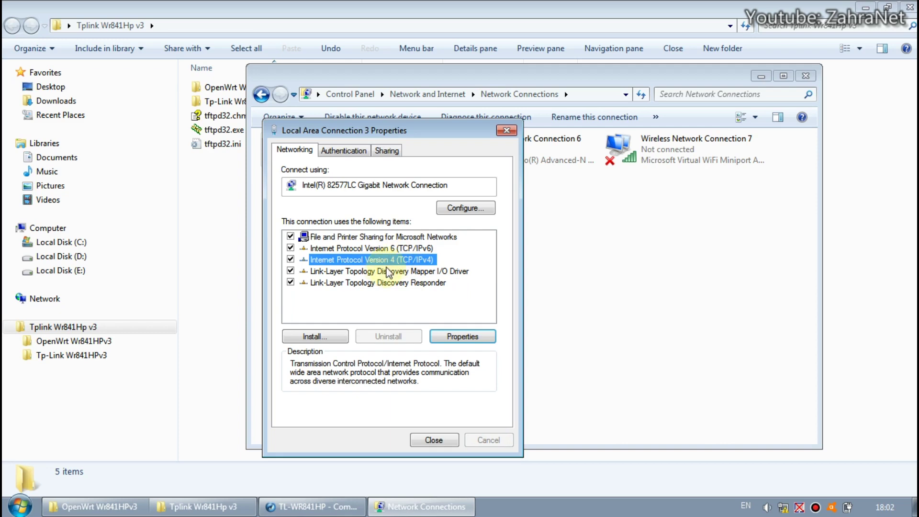
click(463, 336)
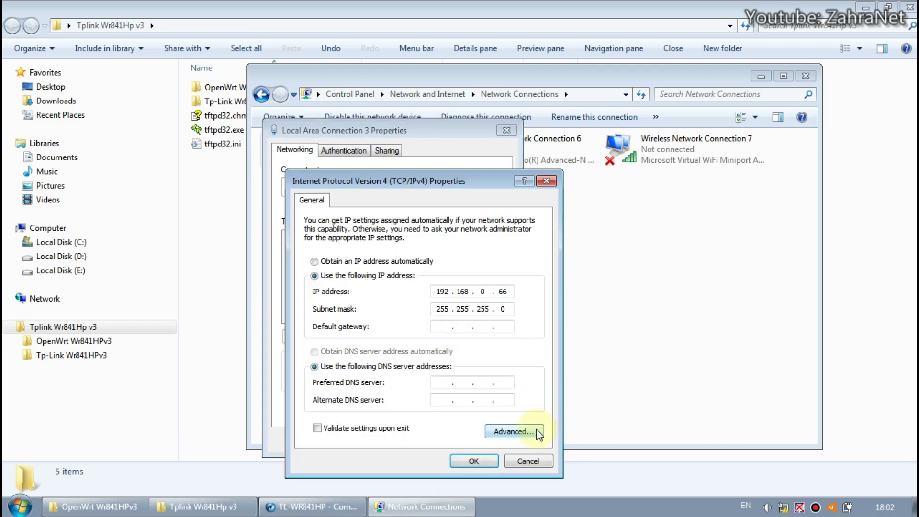
click(531, 431)
click(415, 282)
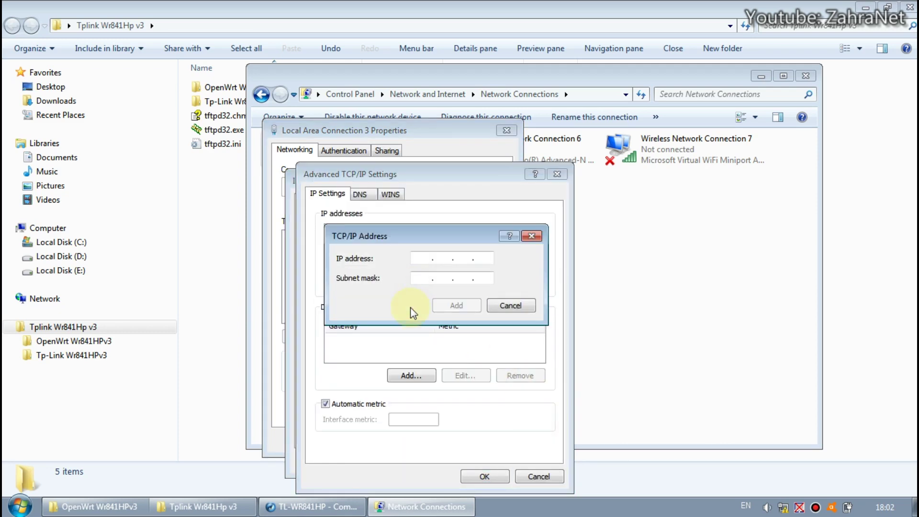
text(192.168.1.6)
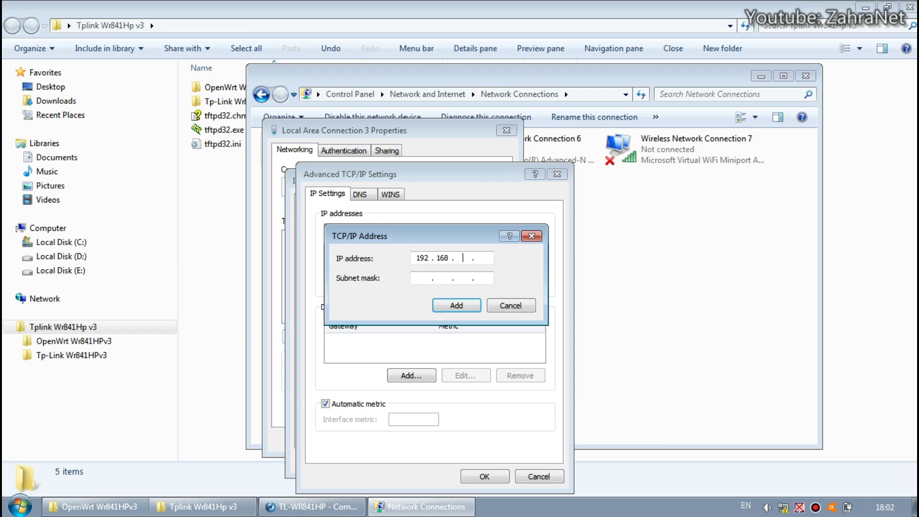
text(6)
click(456, 309)
click(367, 259)
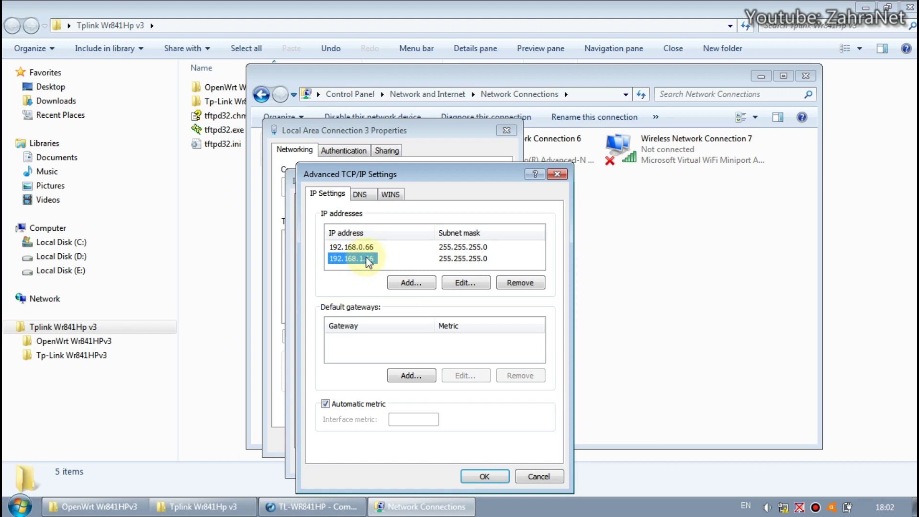
click(363, 246)
click(370, 259)
click(363, 246)
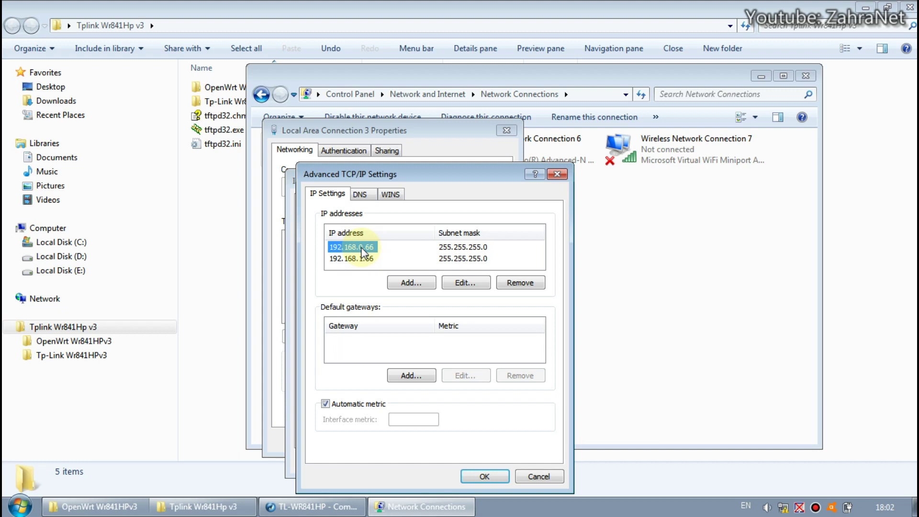
click(364, 259)
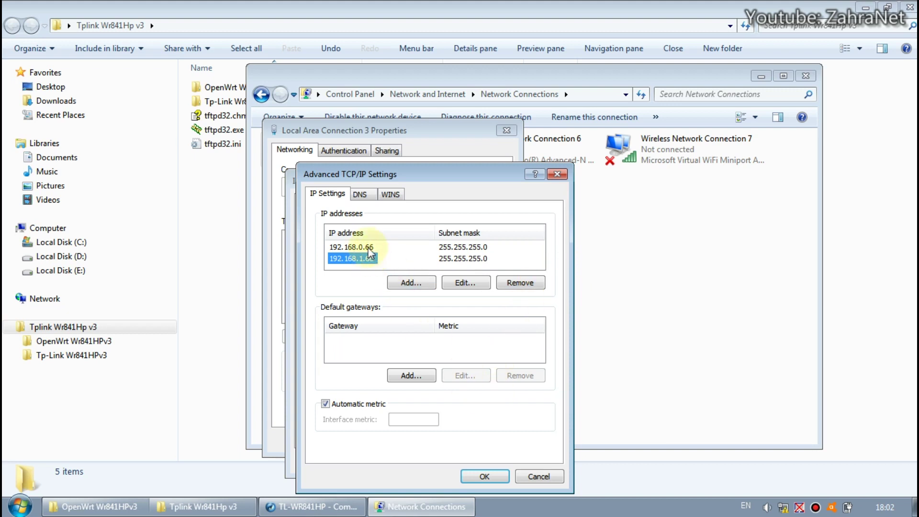
click(369, 248)
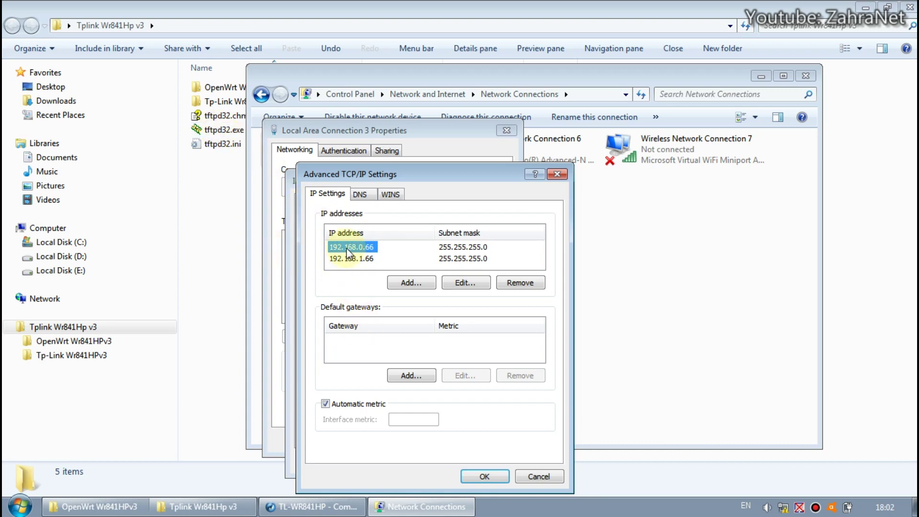
click(495, 475)
click(473, 461)
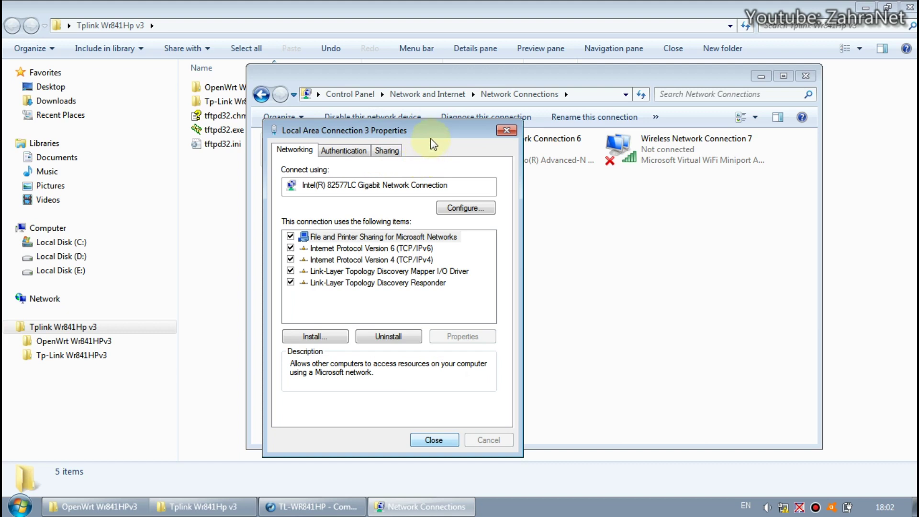
key(Return)
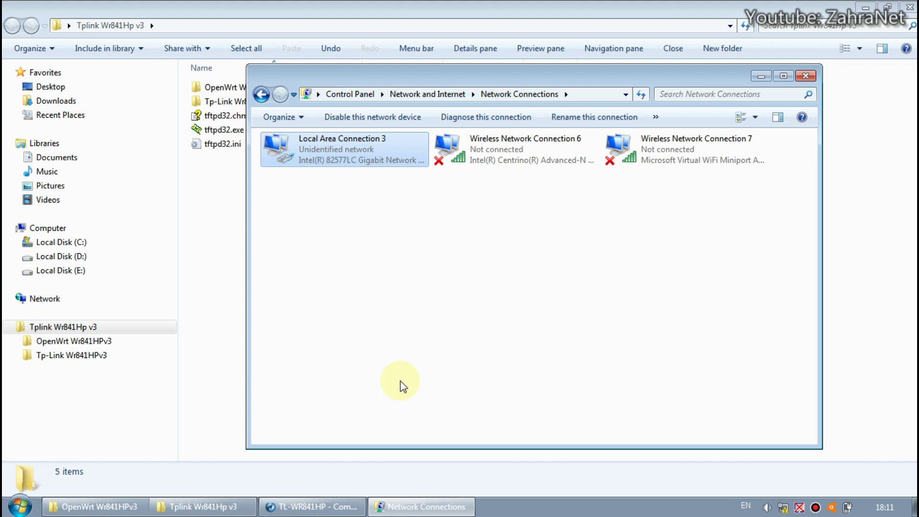
Step: Check Local Area Connection 3's advanced IP list, cancel every dialog unchanged, and close Network Connections
right_click(378, 152)
click(421, 279)
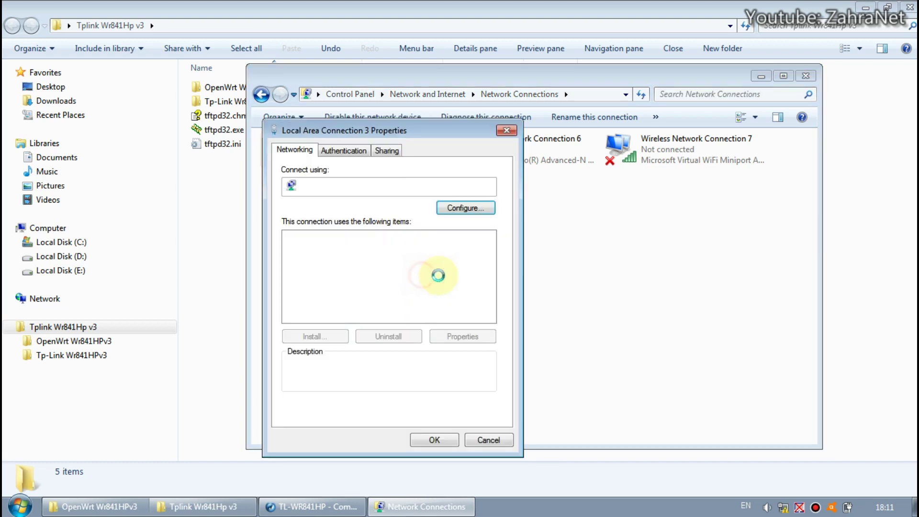
click(394, 259)
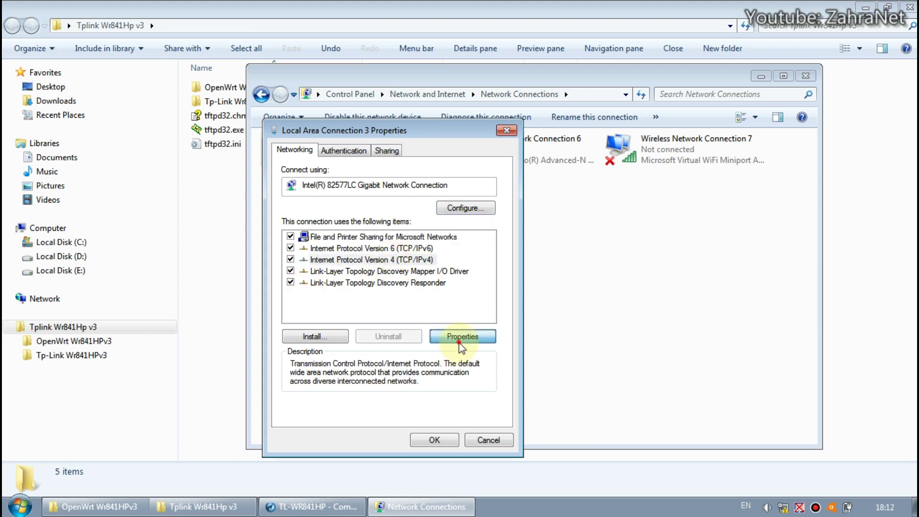
click(461, 338)
click(529, 427)
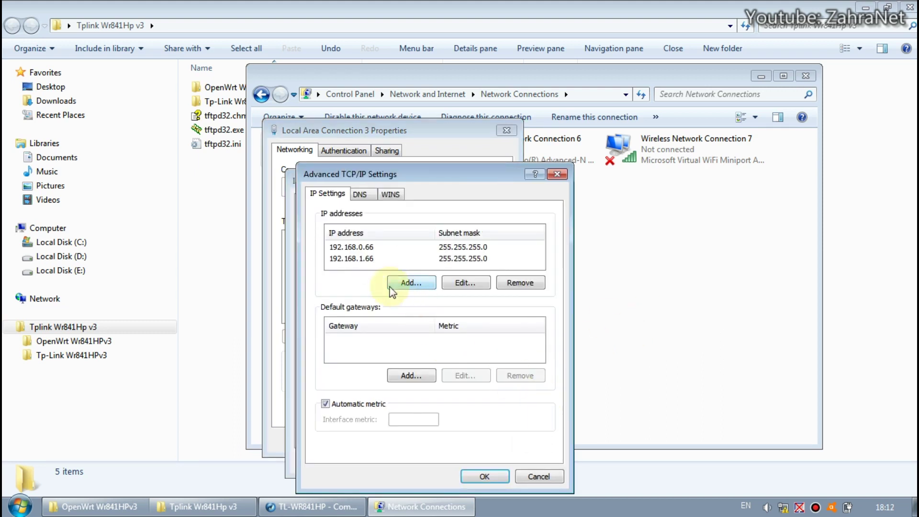
click(540, 476)
click(526, 462)
click(498, 439)
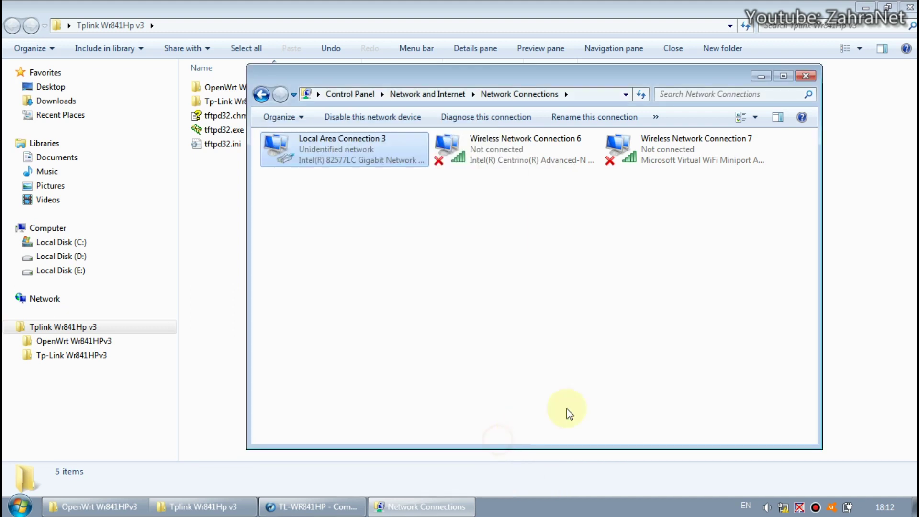
click(806, 76)
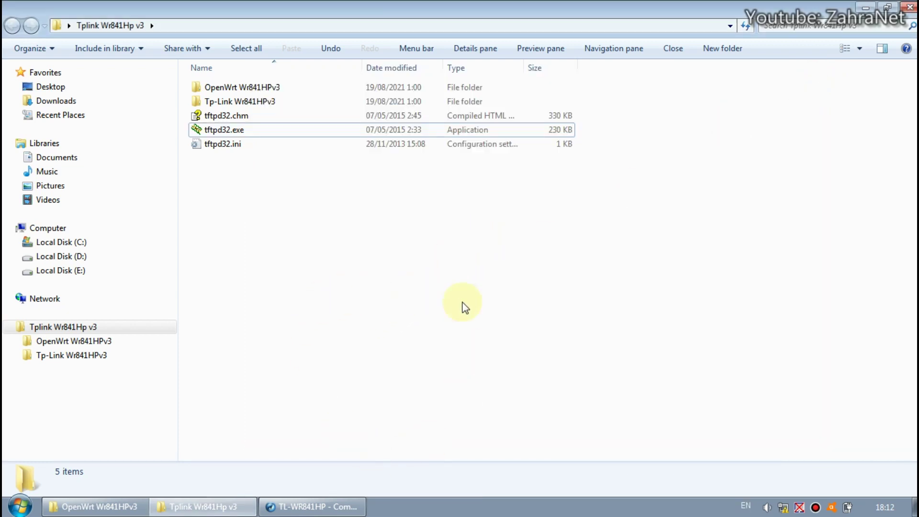
Step: Launch tftpd32.exe and watch its log, then open the OpenWrt WR841HPv3 folder and return to Tftpd32
double_click(235, 130)
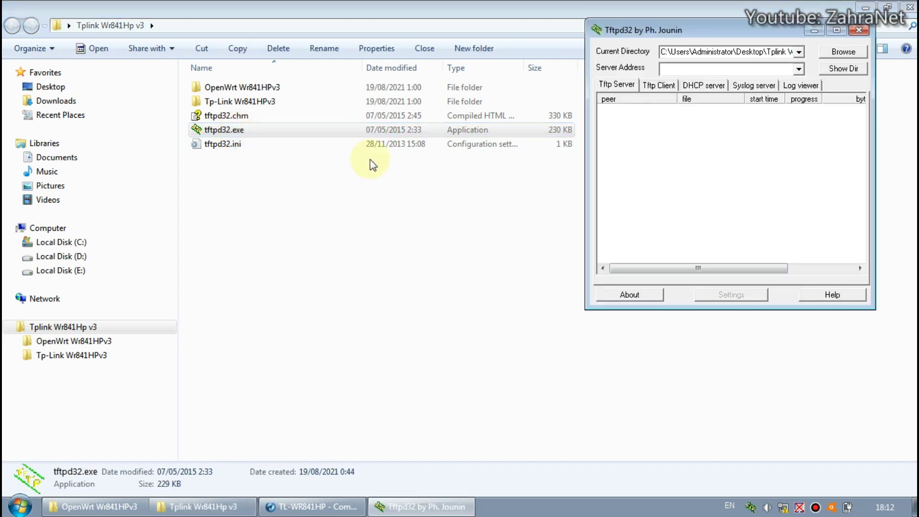
click(793, 86)
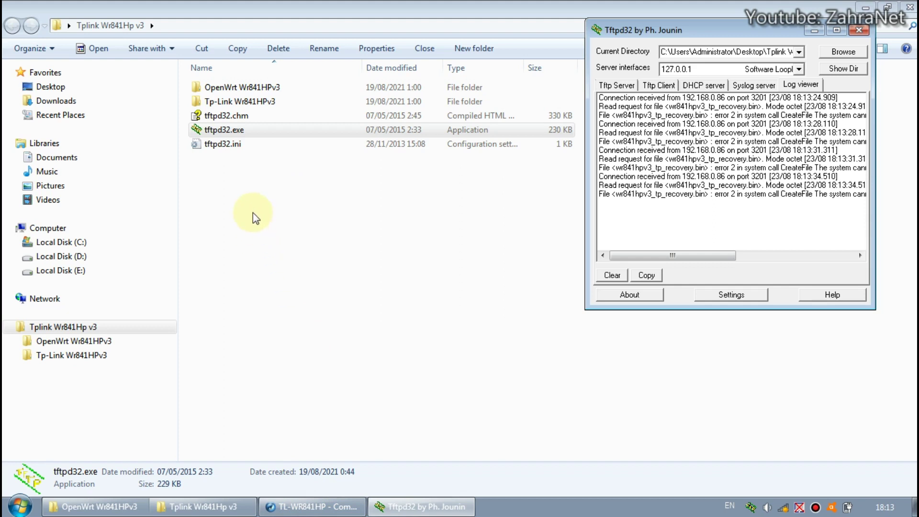
click(284, 88)
double_click(285, 88)
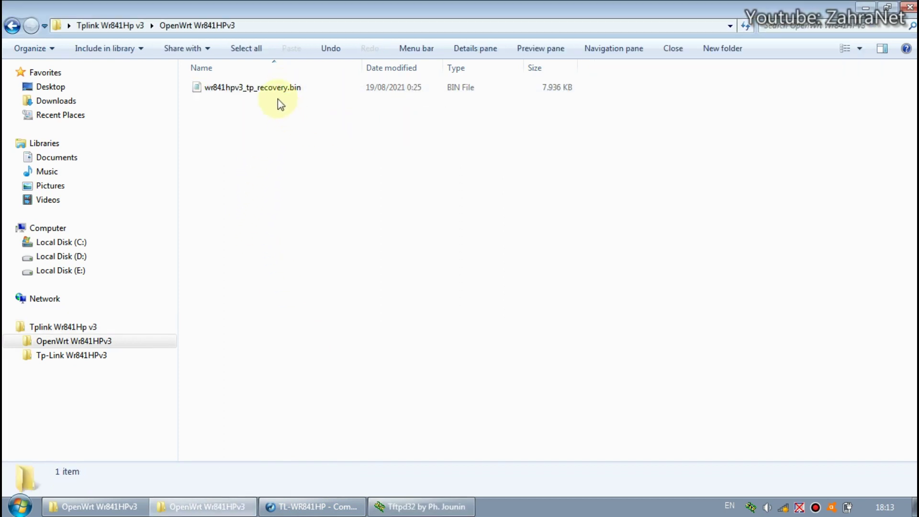
click(420, 506)
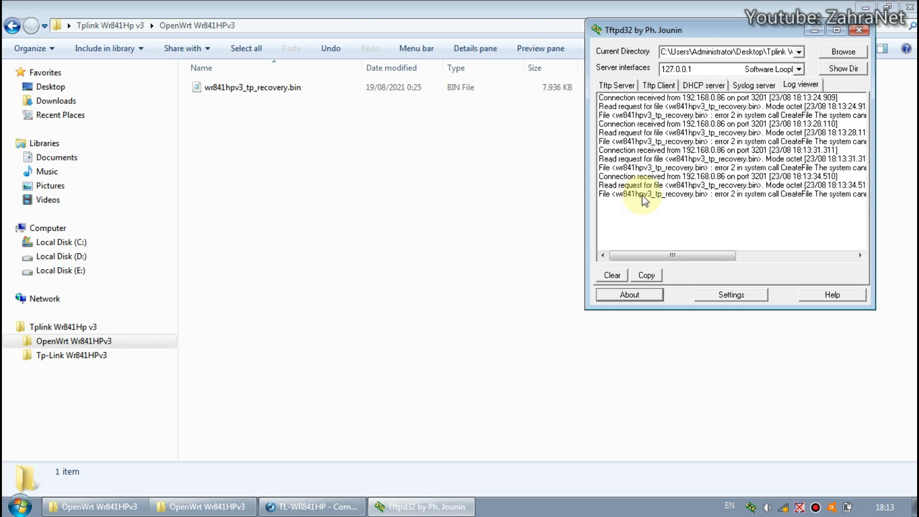
Step: Copy wr841hpv3_tp_recovery.bin into the Tplink Wr841Hp v3 folder beside tftpd32.exe and close Tftpd32
click(281, 90)
right_click(280, 92)
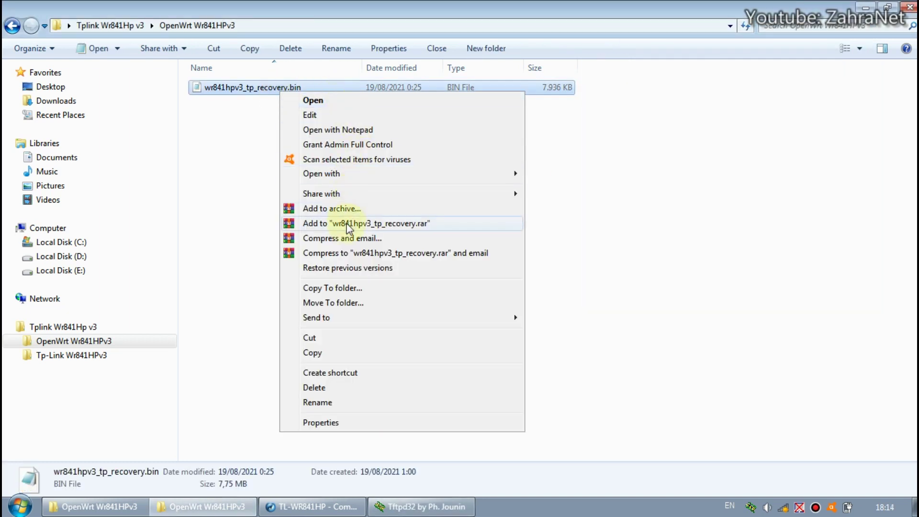
click(339, 358)
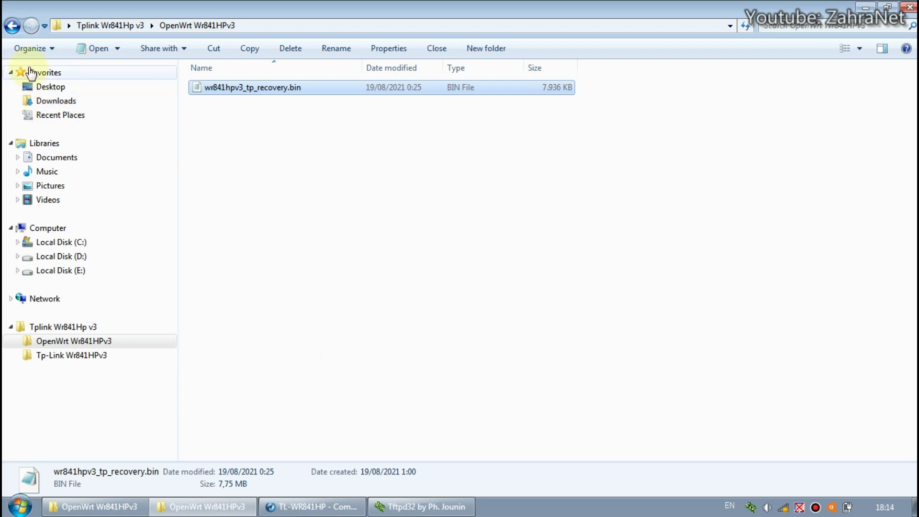
click(12, 25)
click(235, 183)
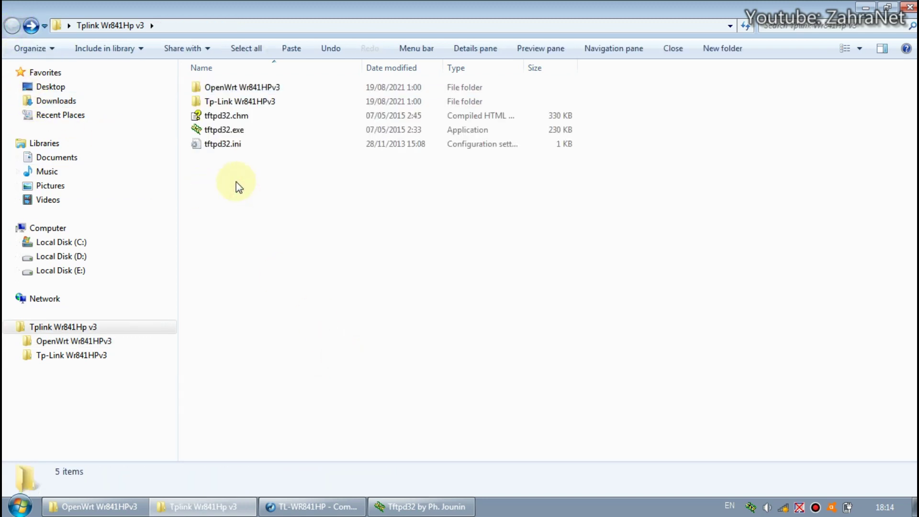
right_click(235, 181)
click(300, 272)
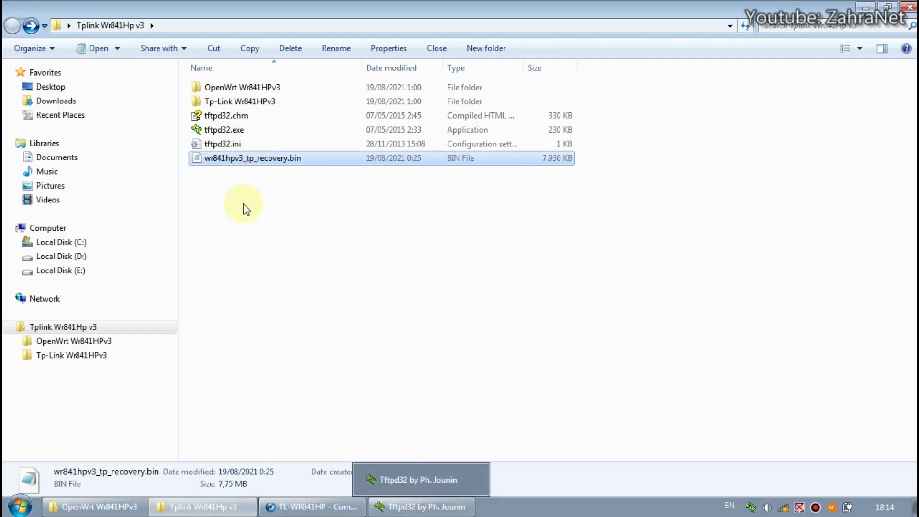
click(421, 507)
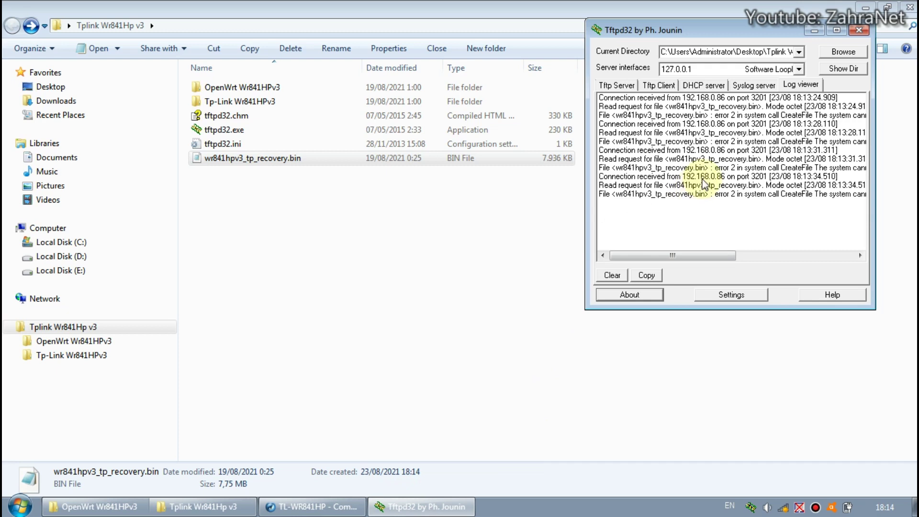
click(859, 30)
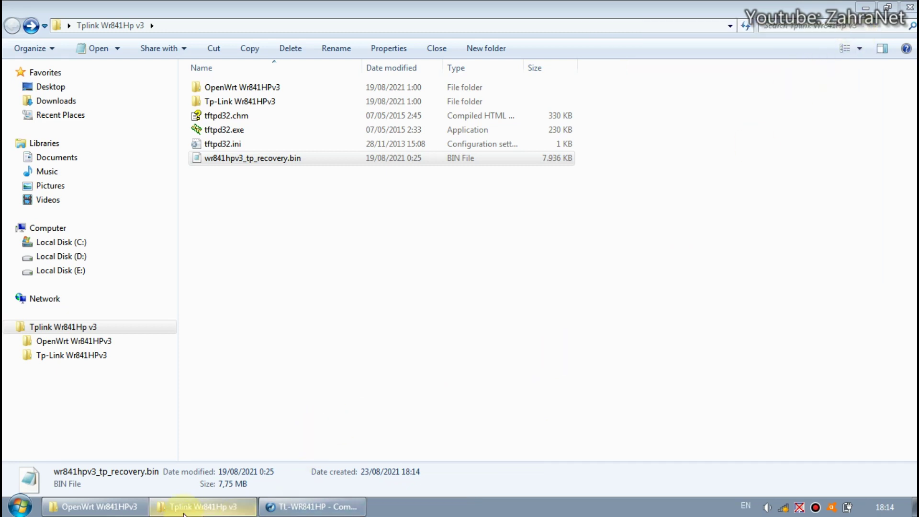
Step: Relaunch Tftpd32, watch the log until the 8126464-byte recovery transfer finishes, then close it
double_click(234, 130)
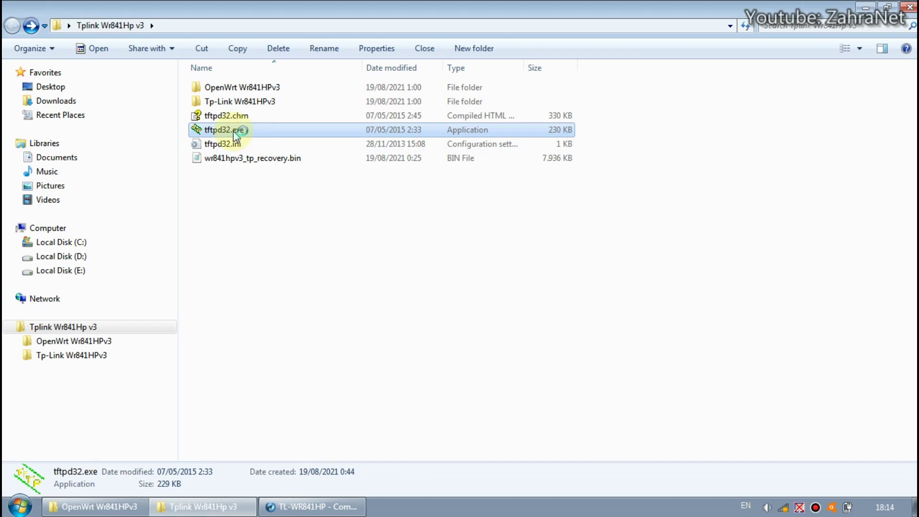
click(816, 84)
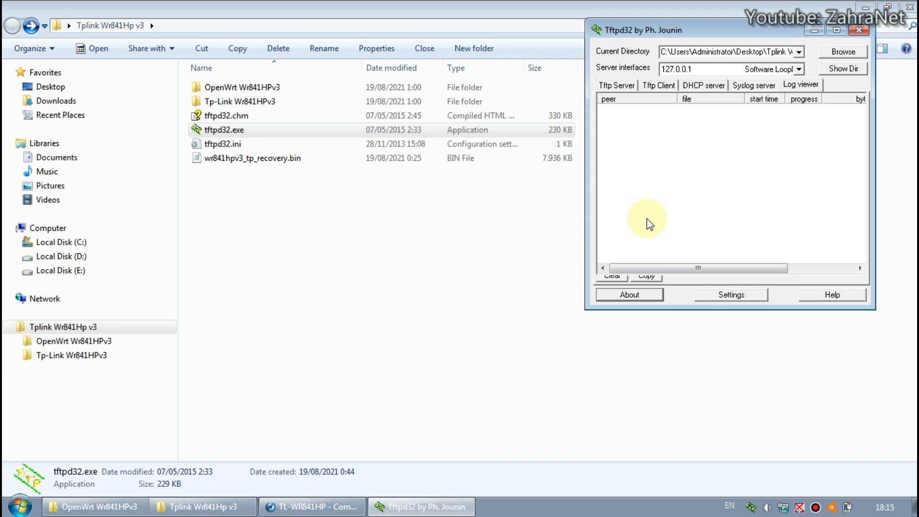
click(757, 86)
click(793, 86)
click(768, 86)
click(794, 86)
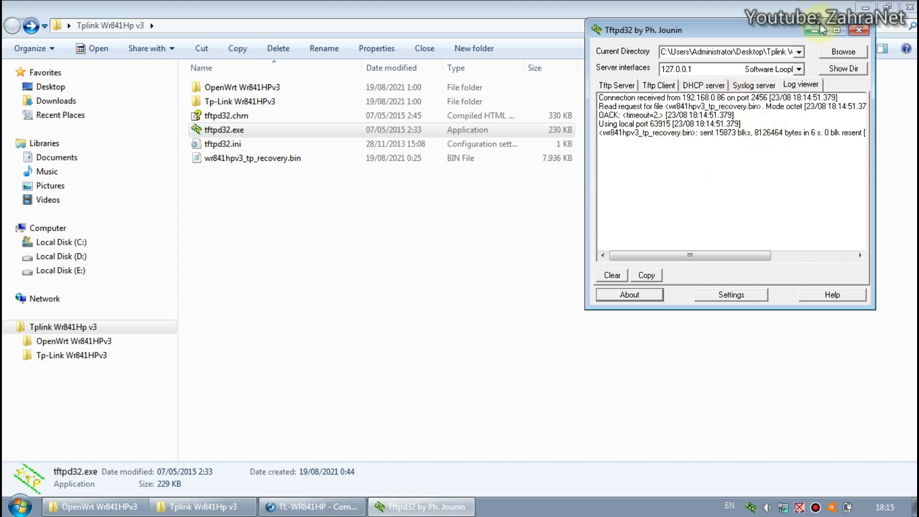
click(861, 31)
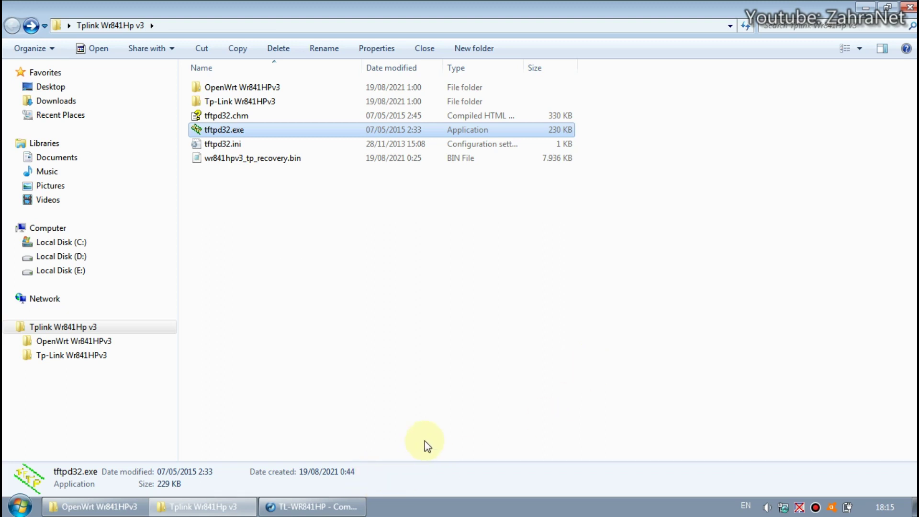
Step: Run 'ping 192.168.1.1 -t' from Start search and move the console window aside
key(super)
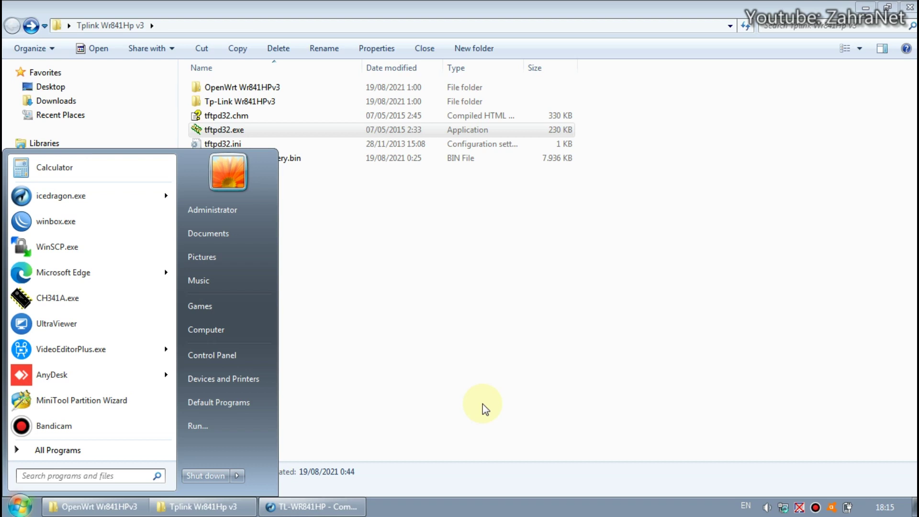
text(p)
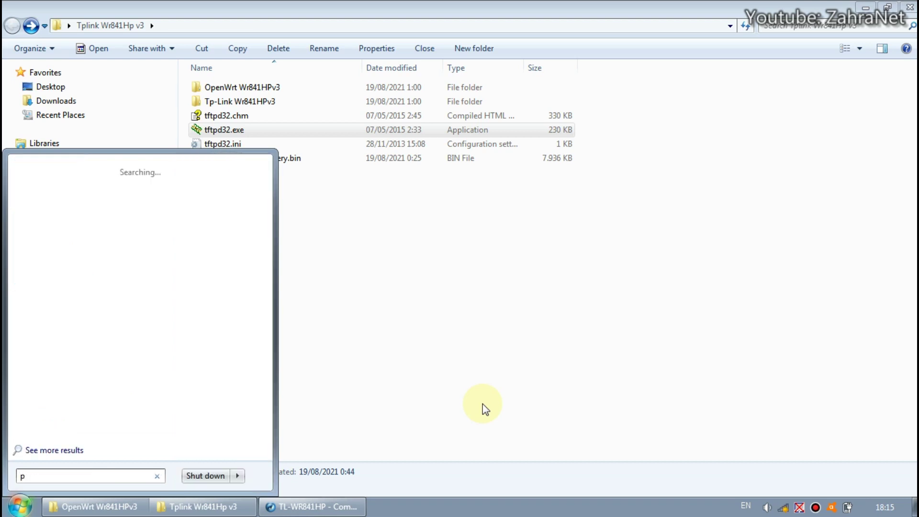
text(ing 19)
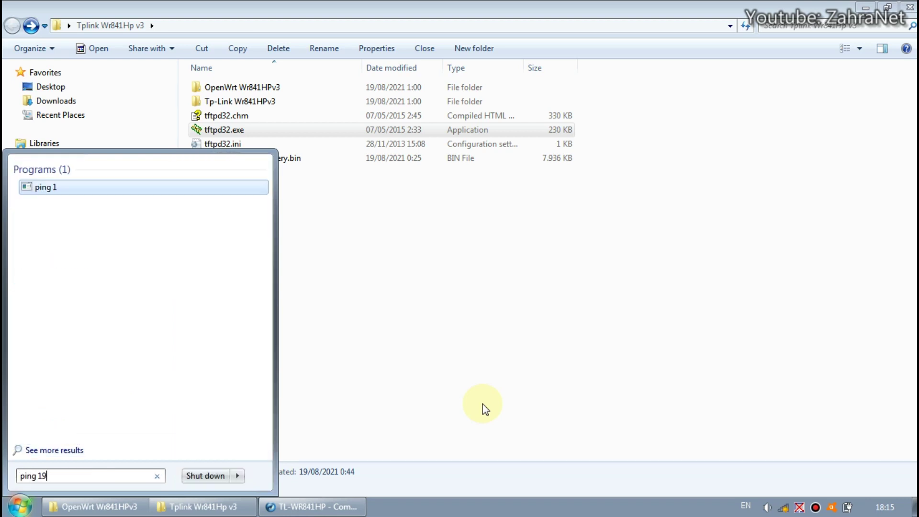
text(2.168)
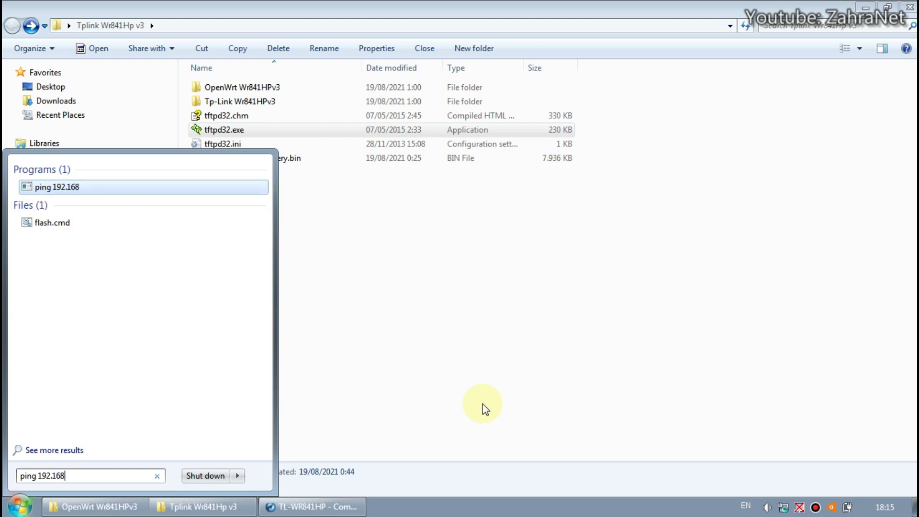
text(.1.1 -t)
key(Return)
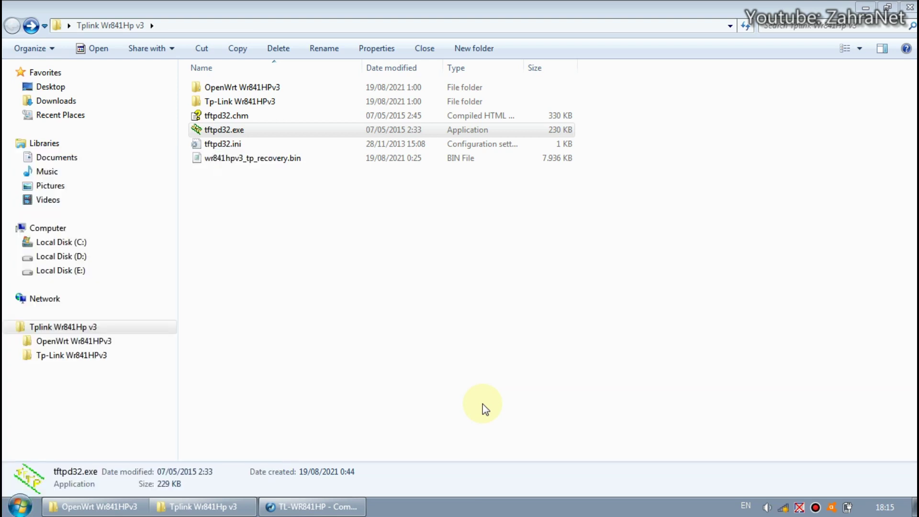
drag(374, 50, 713, 206)
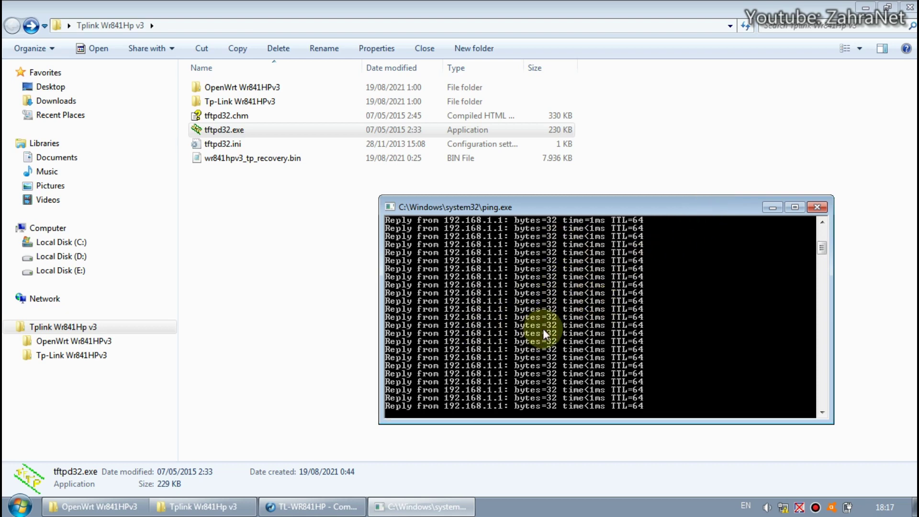
Step: In IceDragon, open a new tab and go to 192.168.1.1
click(313, 506)
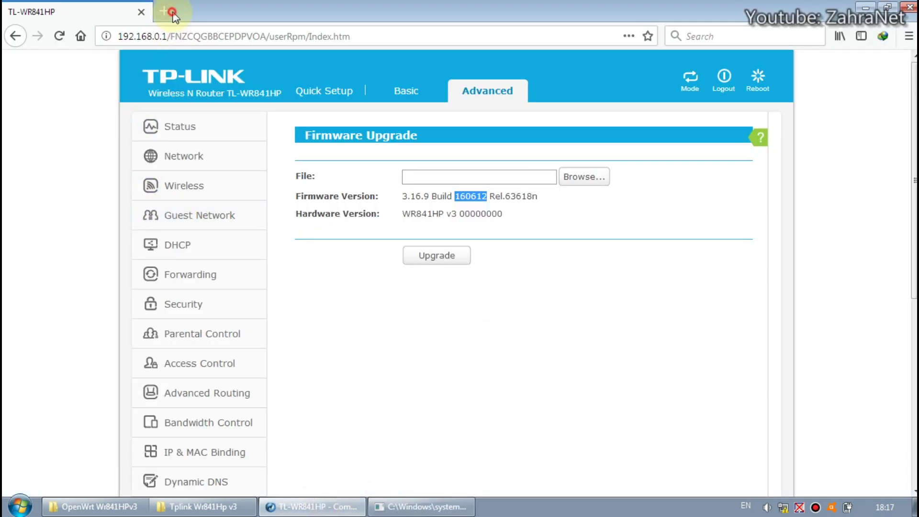
click(164, 11)
text(192.168.1.1/)
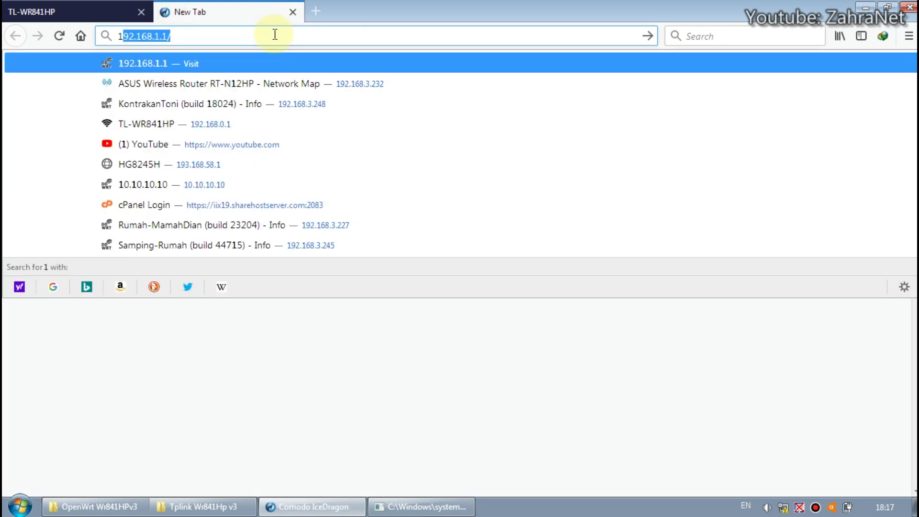
key(Return)
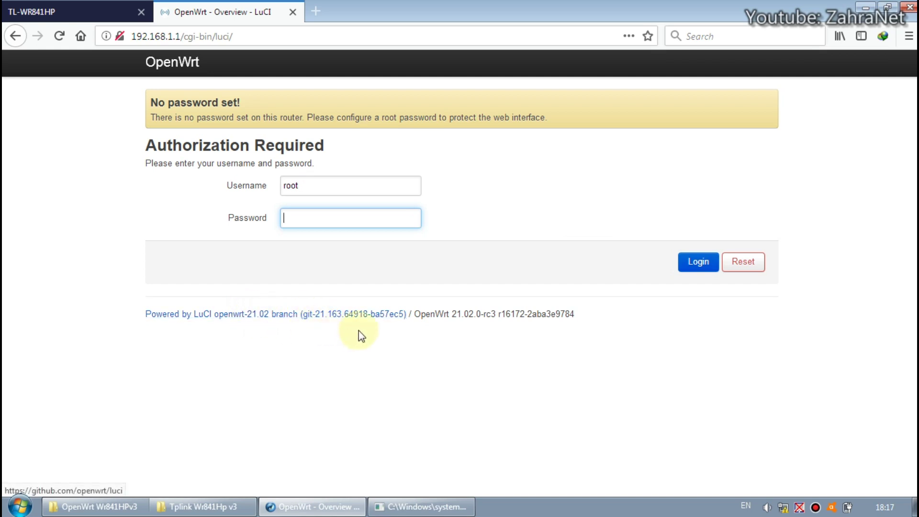
click(682, 266)
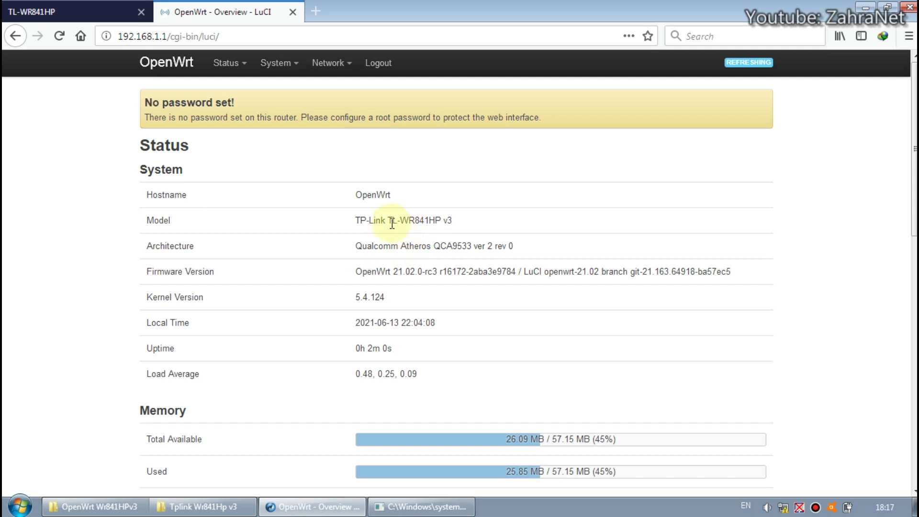
drag(401, 216, 464, 225)
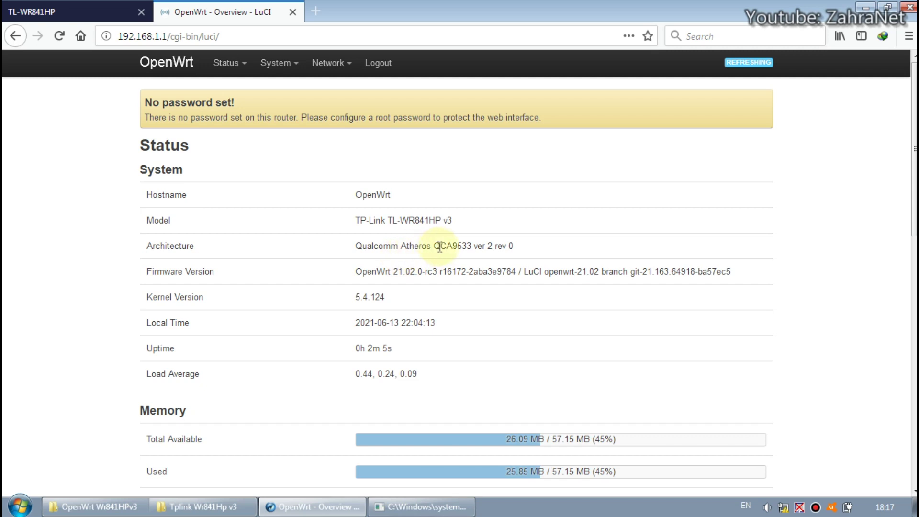
click(478, 245)
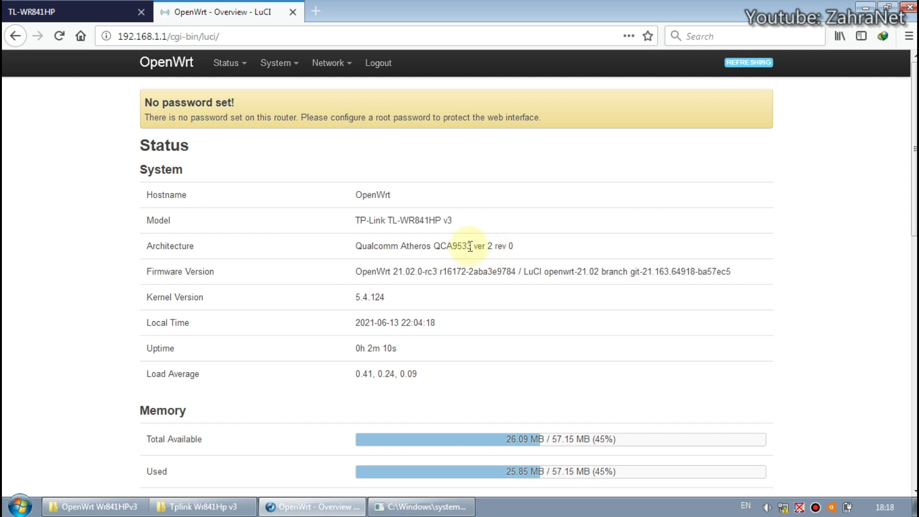
drag(467, 243, 460, 246)
click(453, 250)
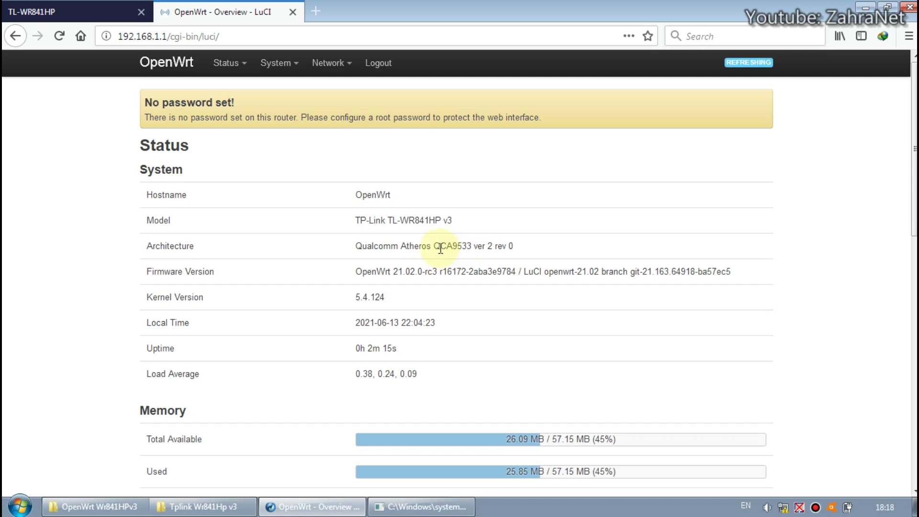
drag(472, 246, 433, 246)
click(436, 247)
scroll(402, 266, down, 4)
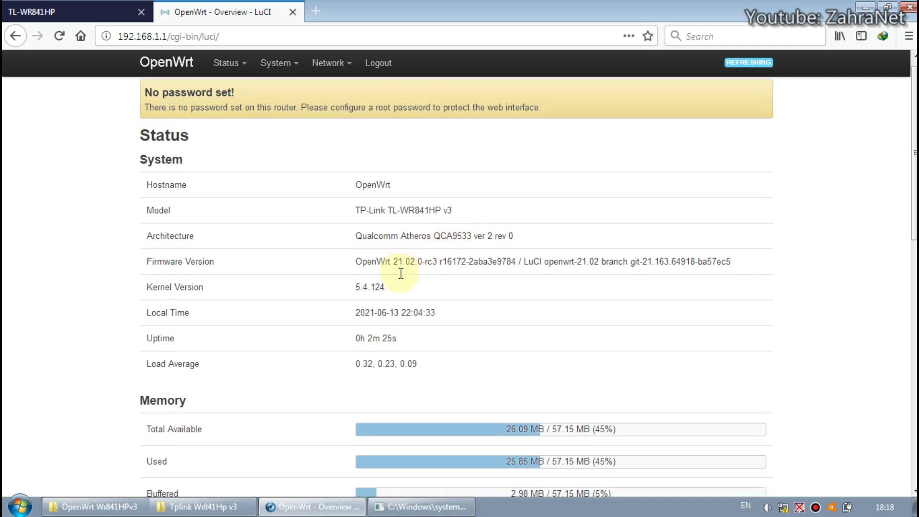
scroll(402, 279, down, 3)
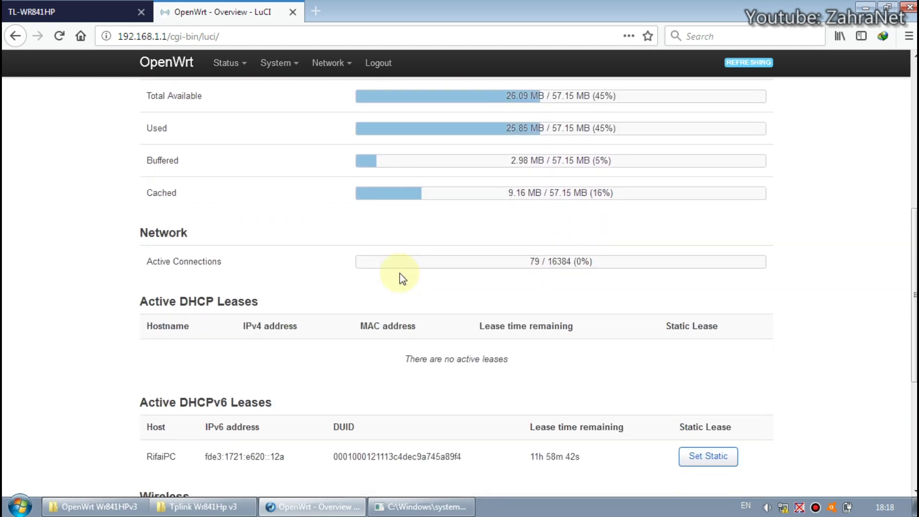
scroll(401, 278, down, 3)
scroll(400, 275, up, 10)
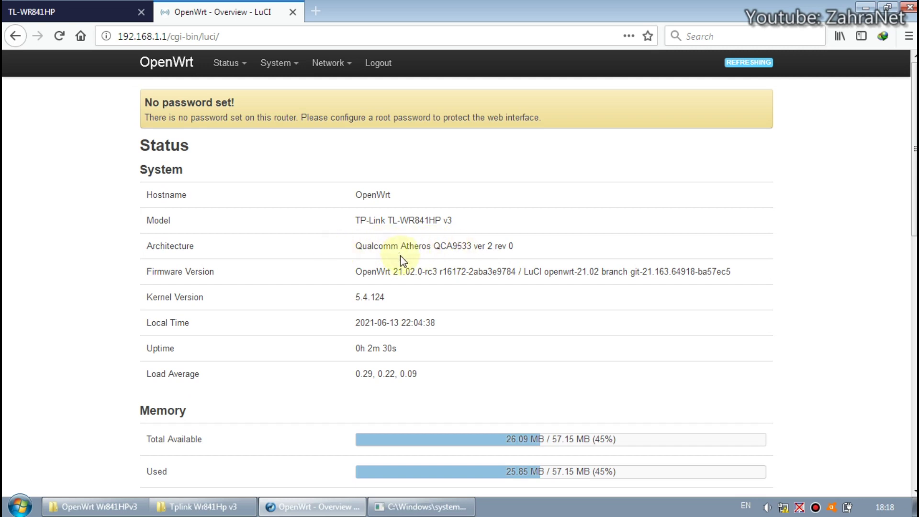
drag(471, 246, 435, 248)
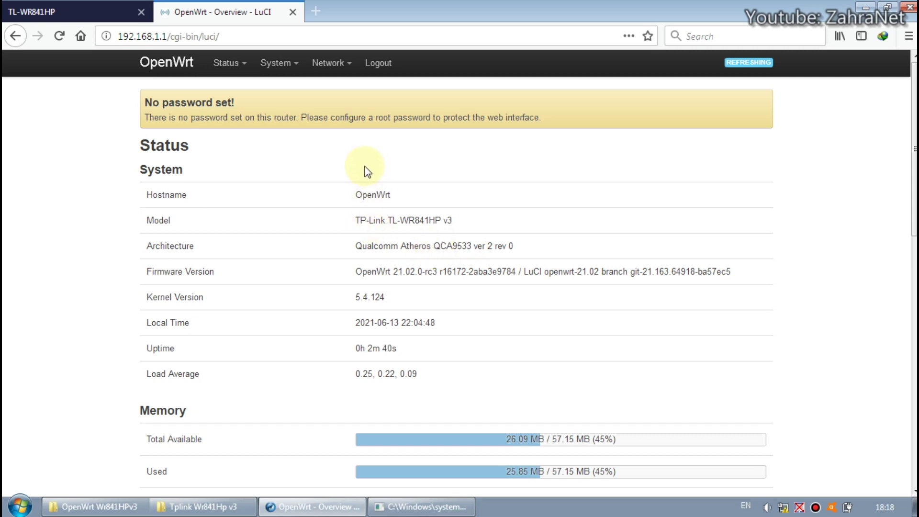
mouse_move(287, 68)
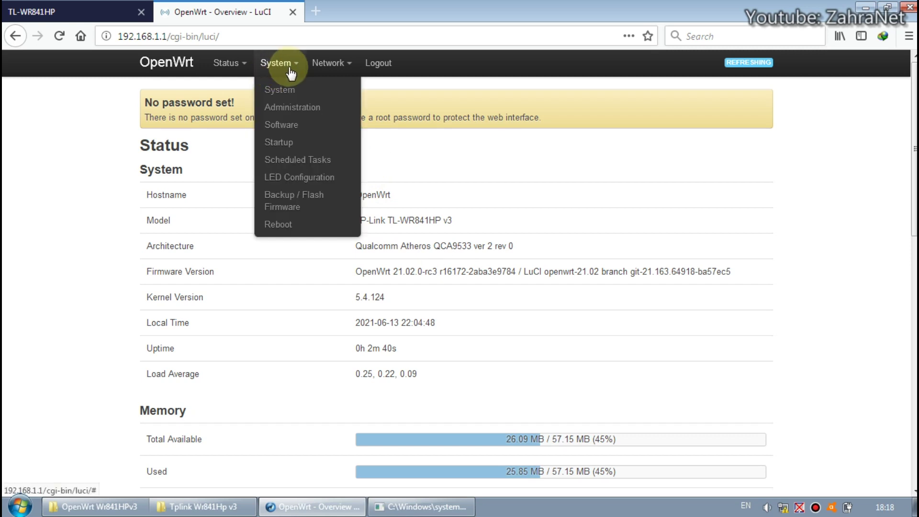
Step: On the Wireless page, enable the OpenWrt network and open its settings showing channel 11
mouse_move(318, 62)
click(341, 113)
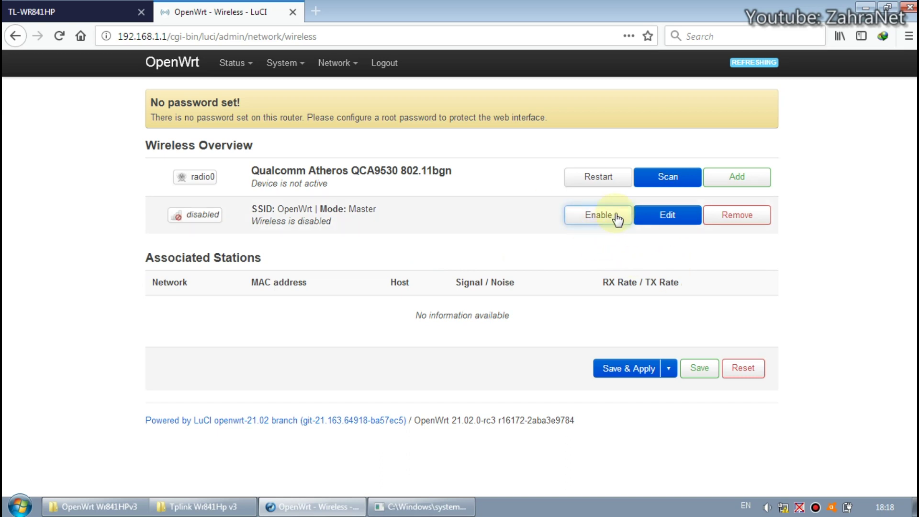
click(600, 218)
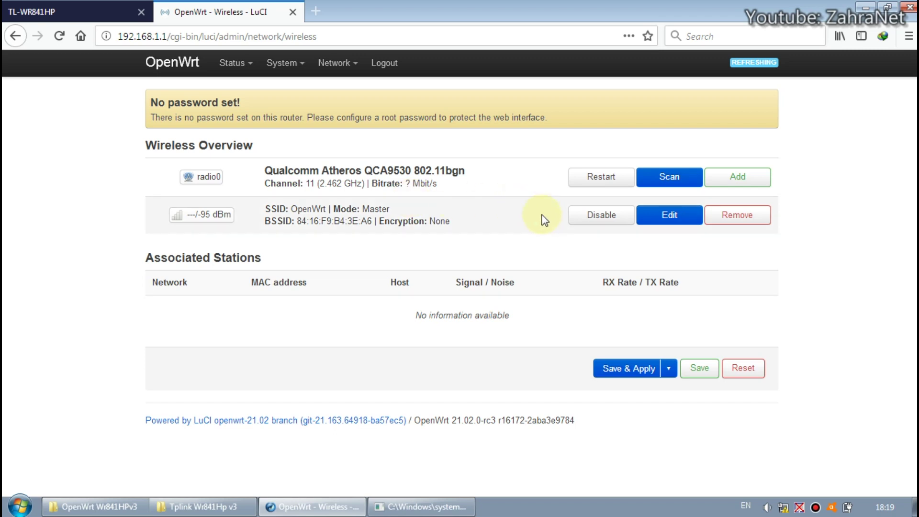
click(670, 216)
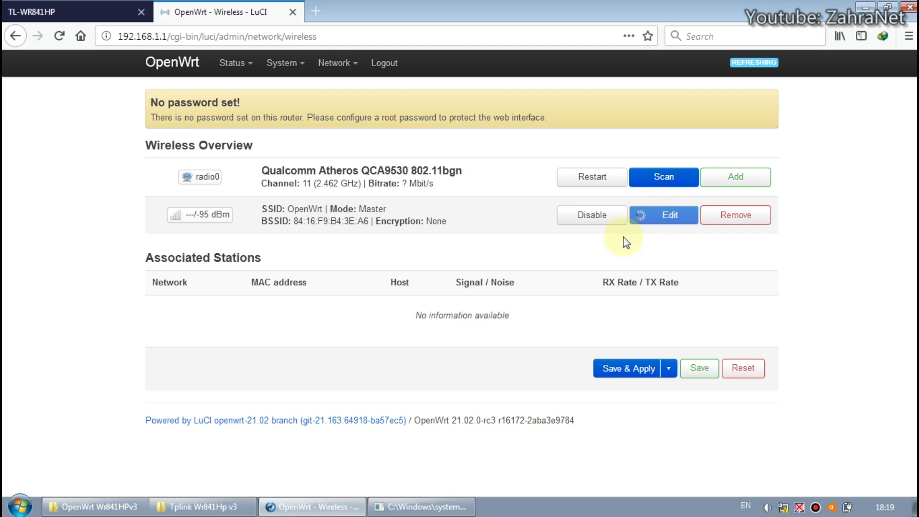
scroll(583, 237, down, 2)
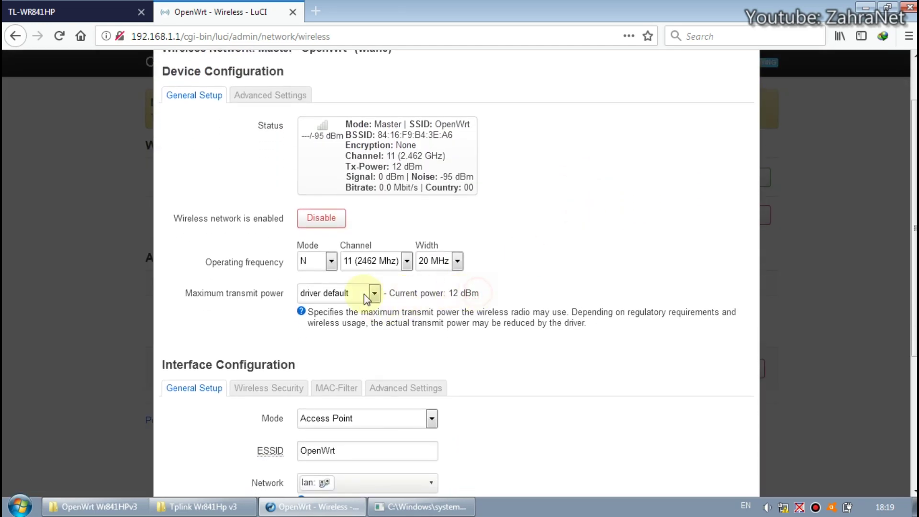
Step: Review the maximum transmit power options, leaving the value unchanged
click(375, 293)
scroll(385, 237, down, 2)
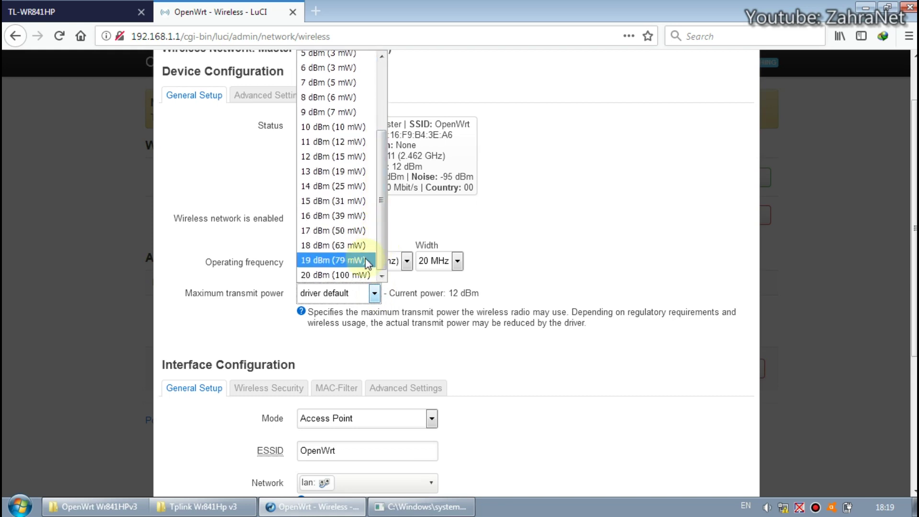
click(493, 241)
scroll(378, 267, down, 3)
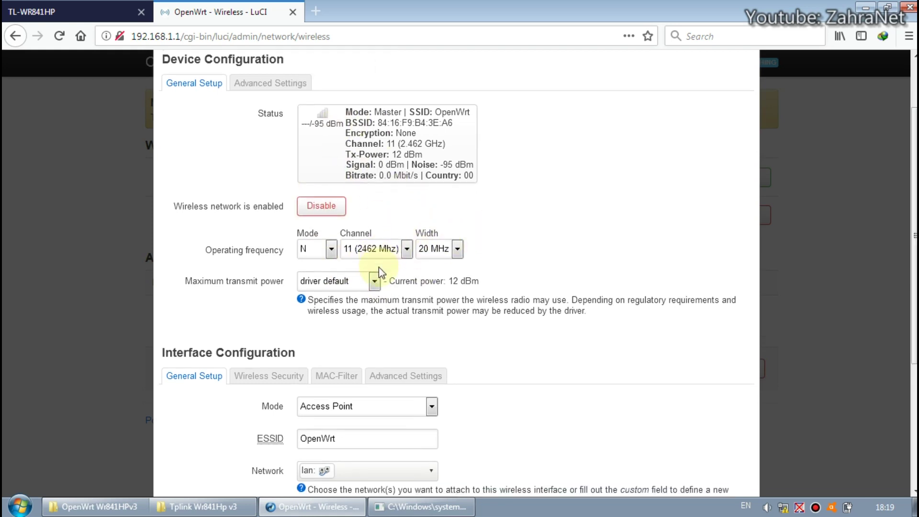
scroll(378, 267, up, 4)
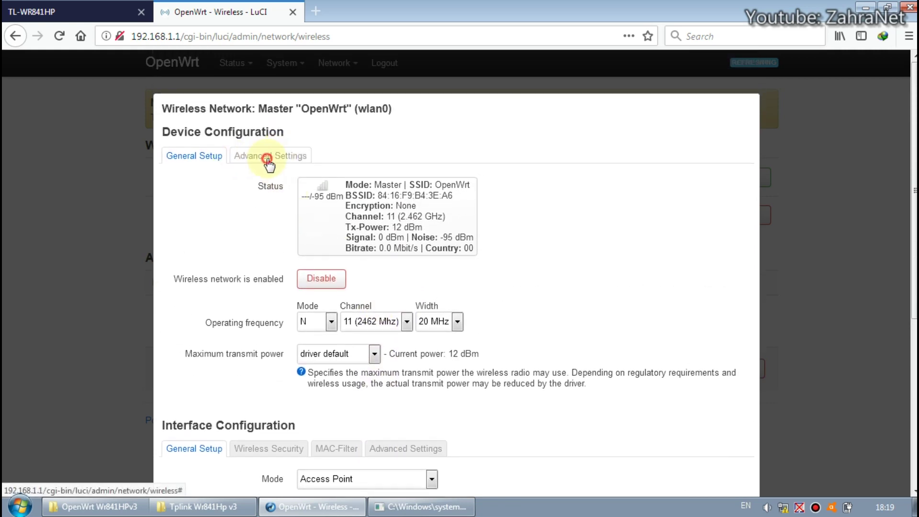
Step: Set the Advanced Settings country code to US - United States, then save and apply
click(267, 158)
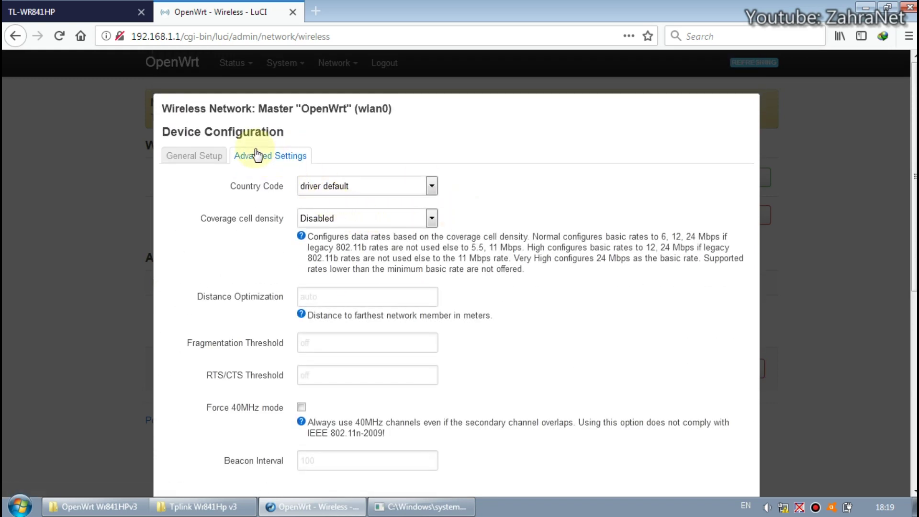
click(422, 187)
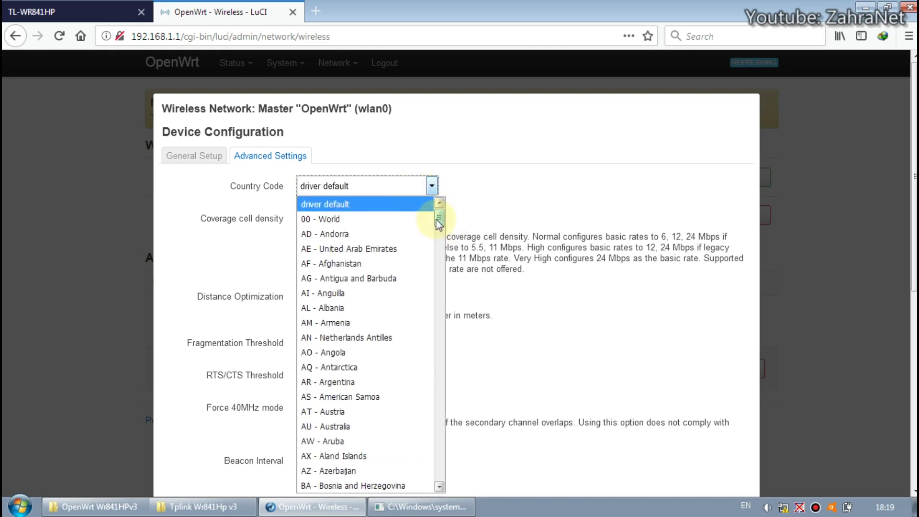
drag(439, 221, 440, 466)
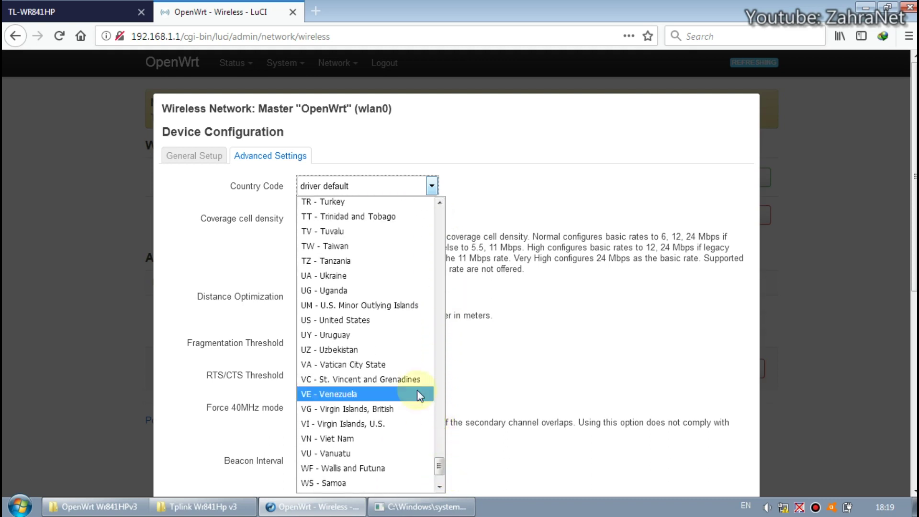
click(361, 326)
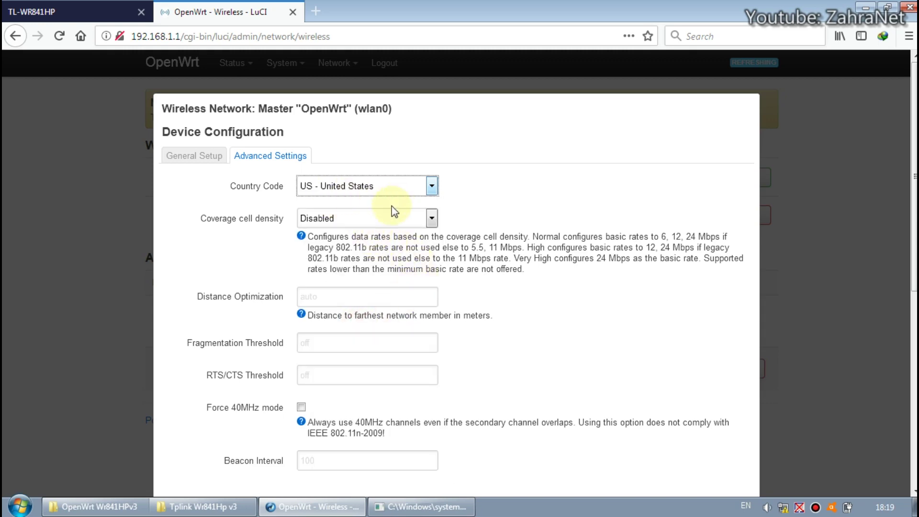
scroll(352, 206, down, 7)
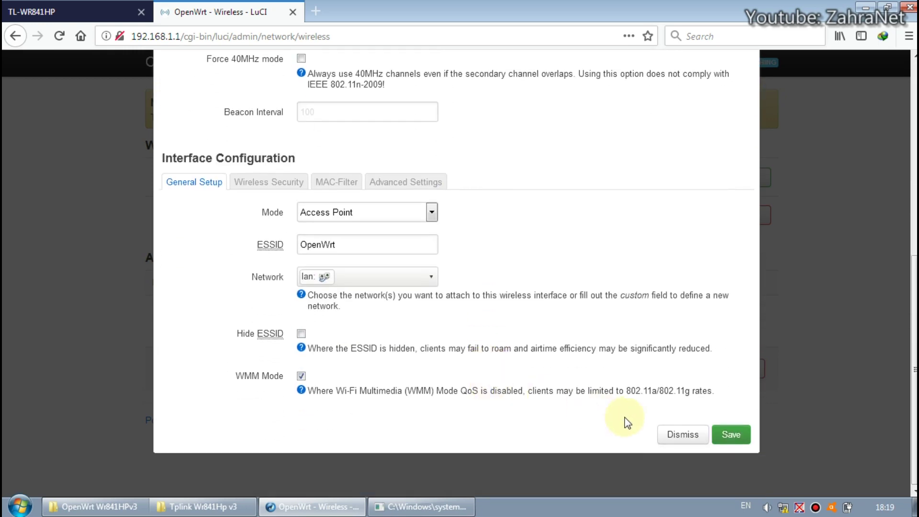
click(724, 438)
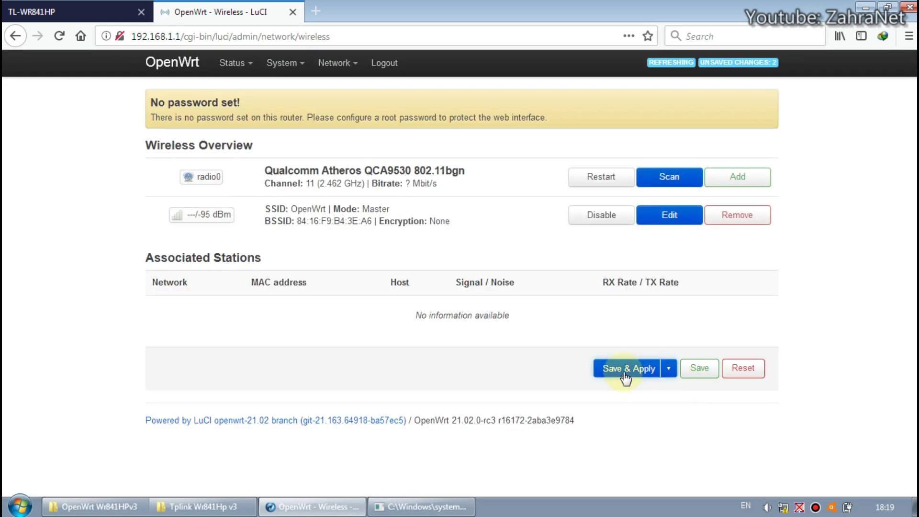
click(610, 370)
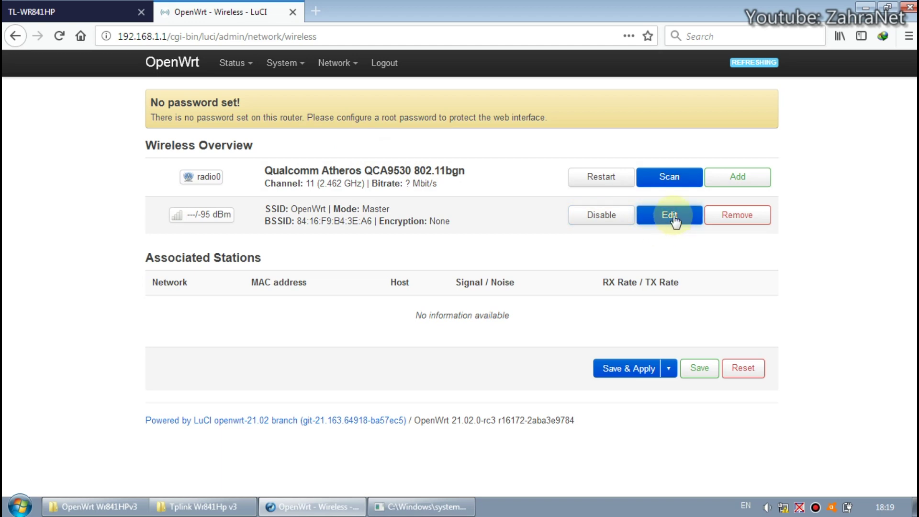
Step: Reopen the OpenWrt network settings, try 30 dBm (1000 mW) transmit power and check the current power
click(664, 218)
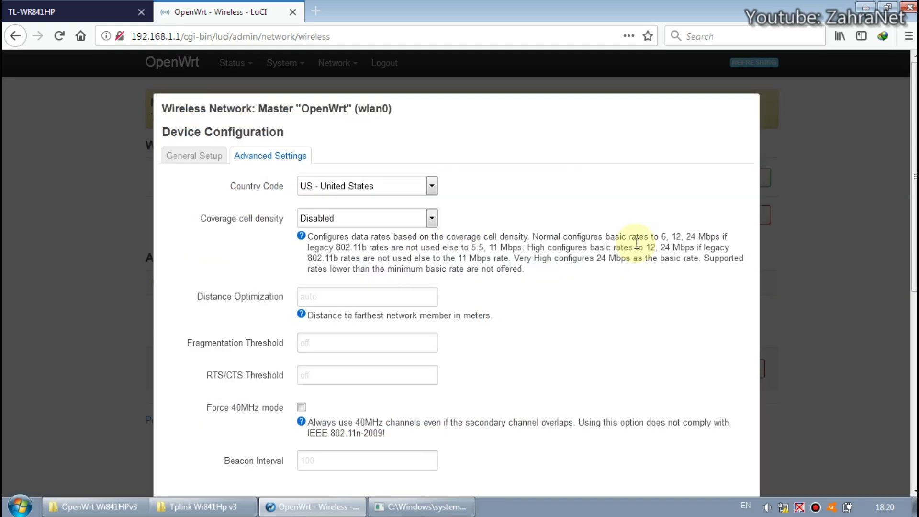
scroll(636, 244, down, 2)
click(189, 95)
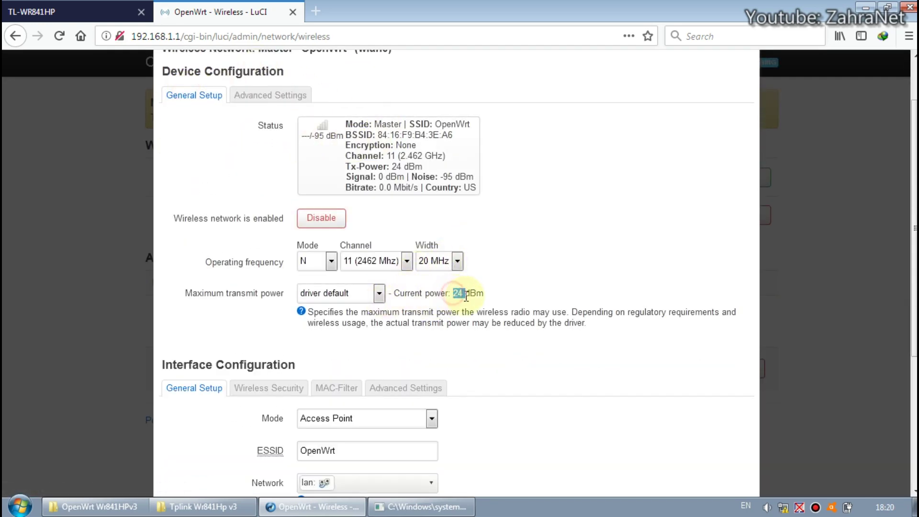
click(383, 293)
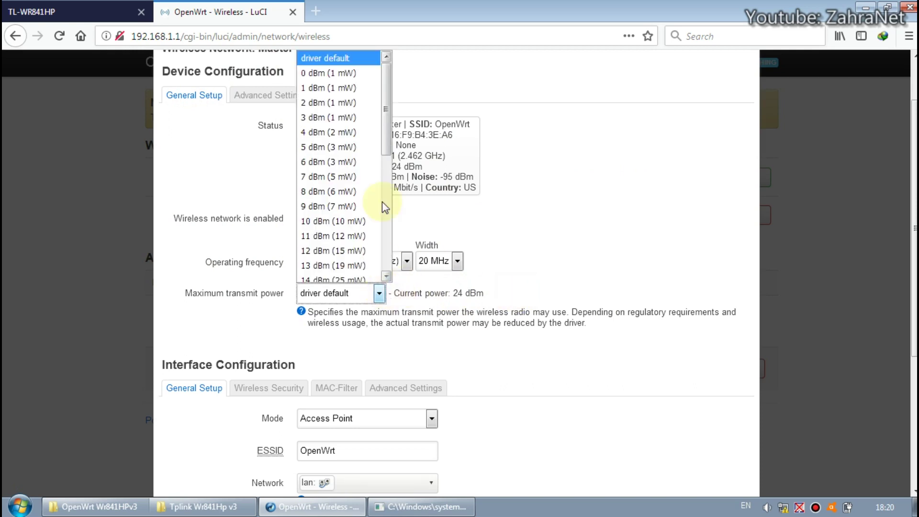
drag(383, 134, 379, 268)
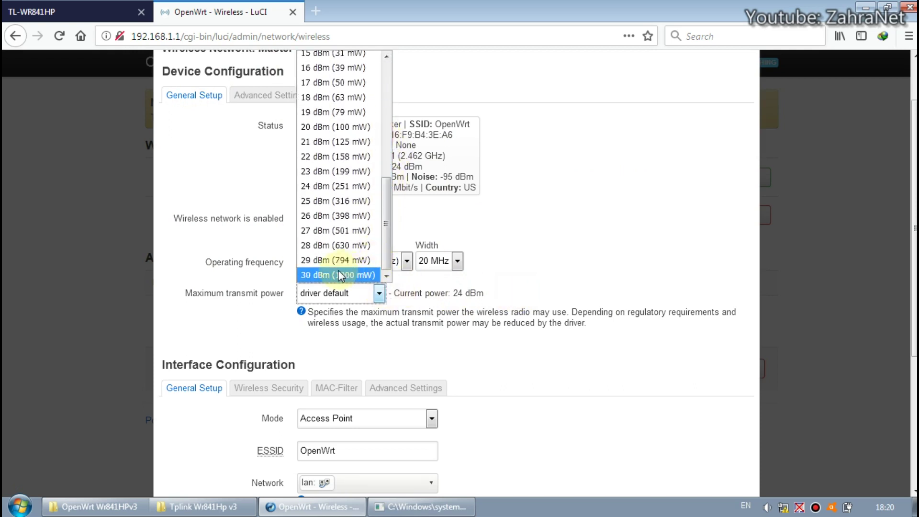
click(342, 290)
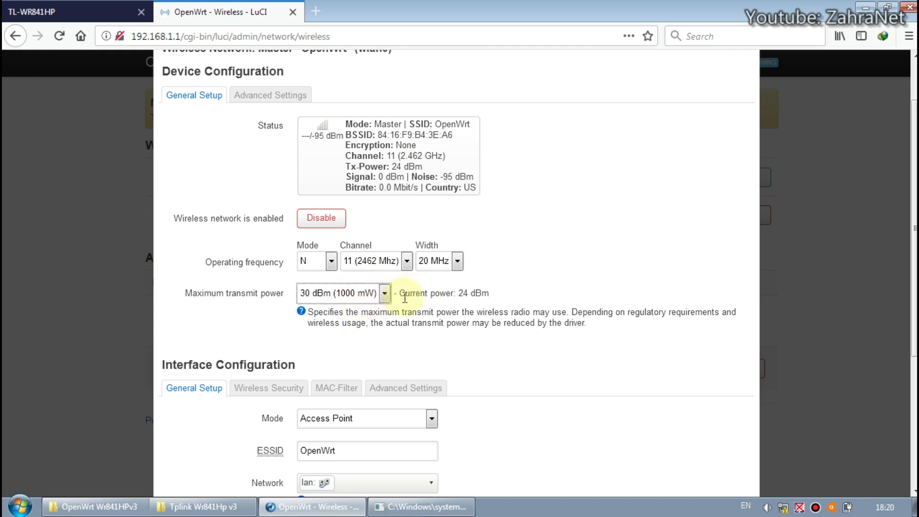
double_click(461, 294)
drag(463, 293, 468, 295)
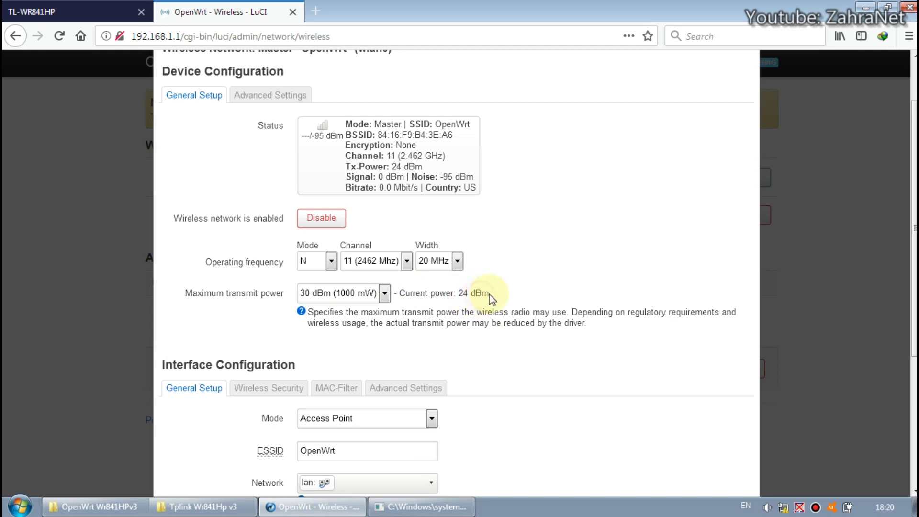
drag(469, 295, 464, 294)
double_click(463, 295)
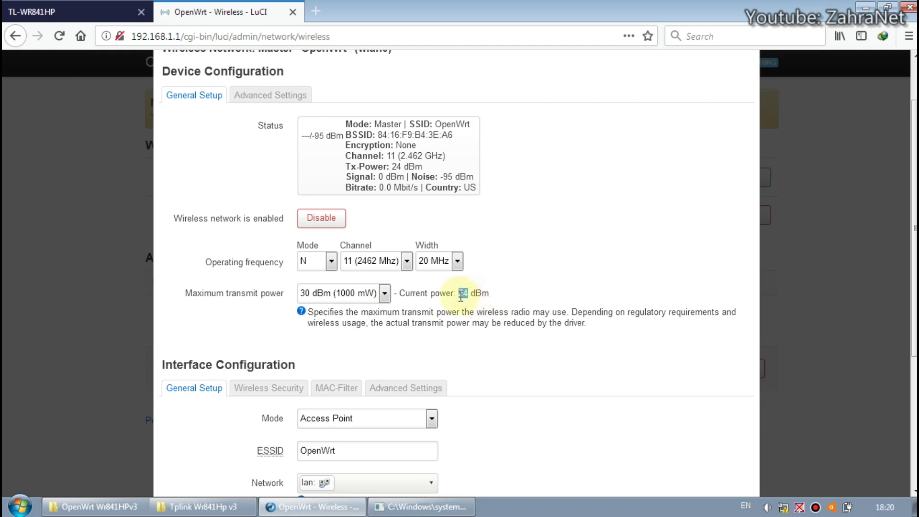
scroll(445, 307, down, 2)
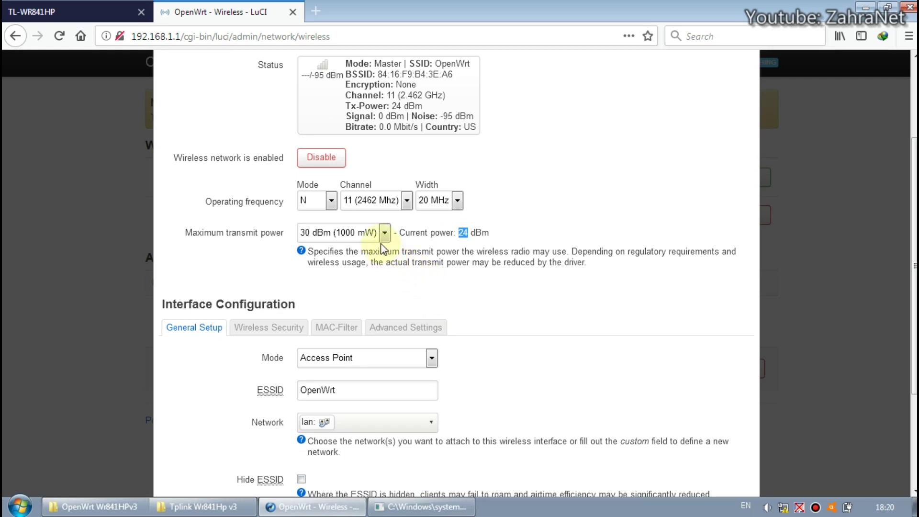
scroll(385, 239, up, 2)
Step: Switch the channel to 6 (2437 MHz) and return transmit power to driver default
click(405, 261)
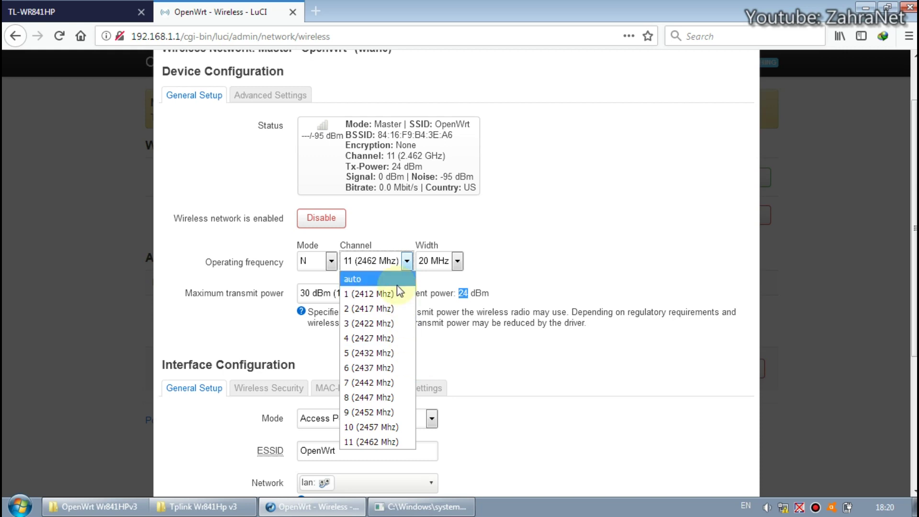
click(377, 368)
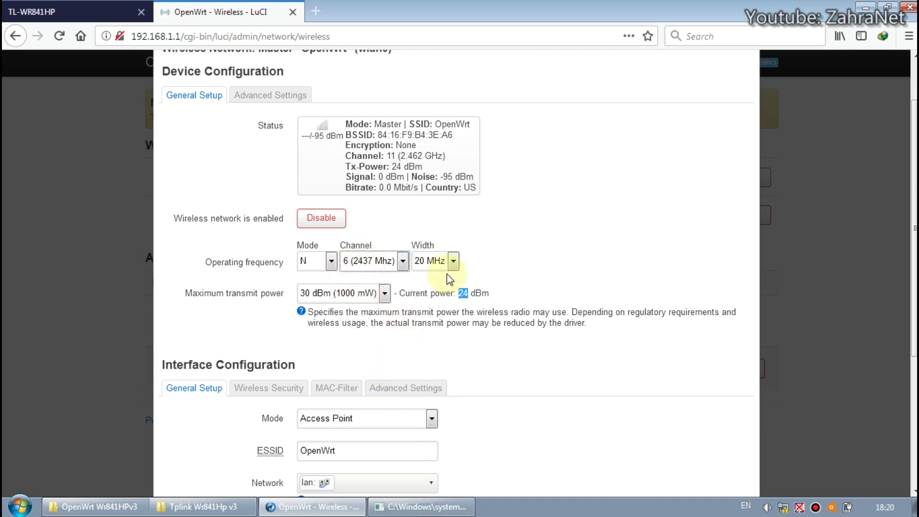
scroll(466, 335, down, 6)
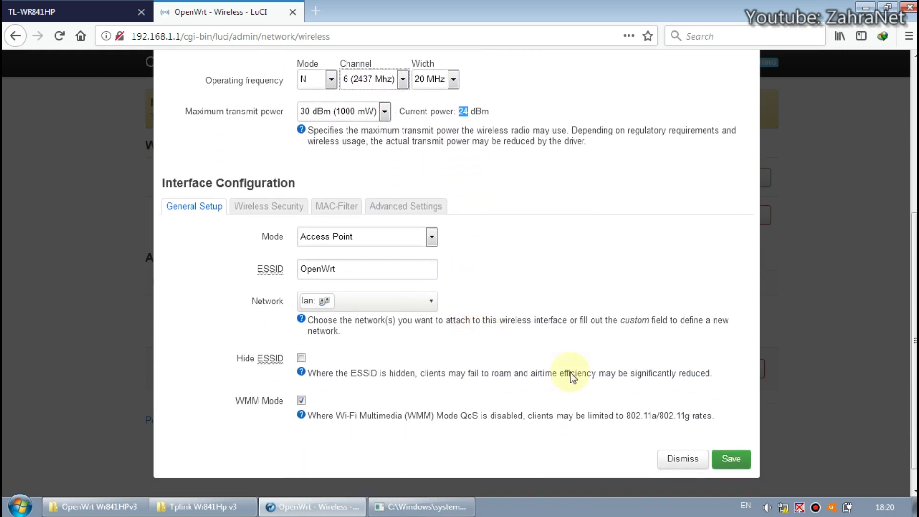
click(383, 112)
scroll(374, 166, up, 4)
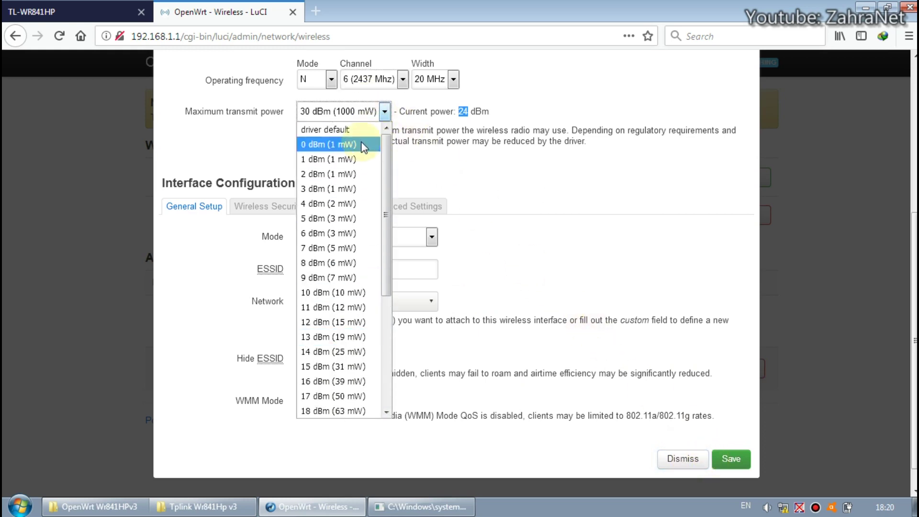
click(369, 137)
scroll(431, 189, up, 2)
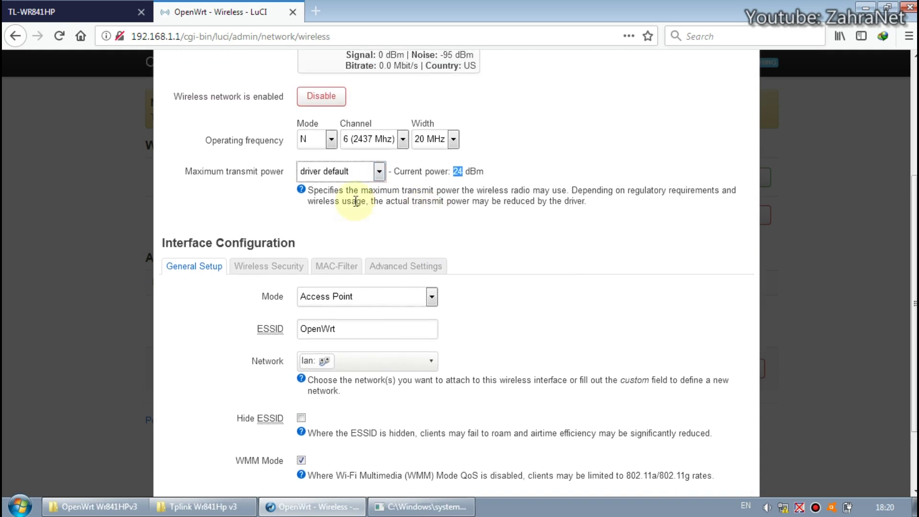
Step: Keep channel 6 (2437 MHz) and save the wireless settings
click(403, 140)
click(469, 174)
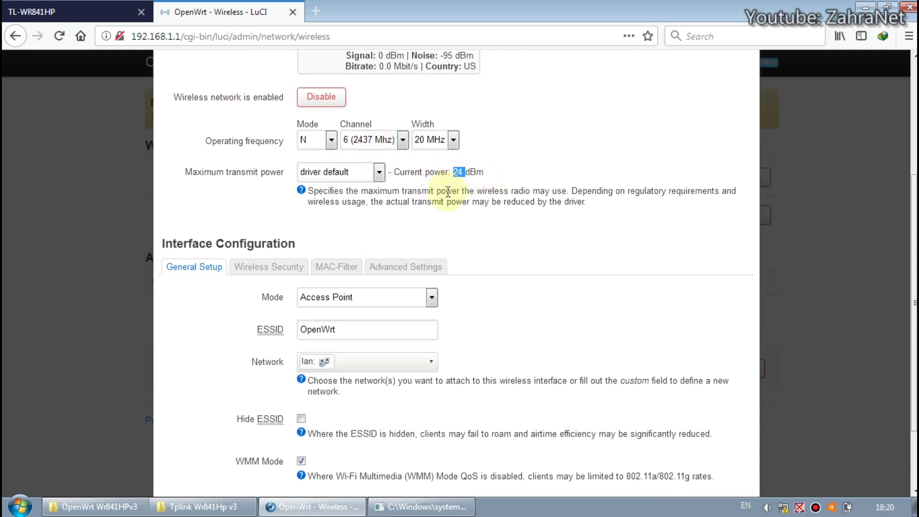
click(378, 140)
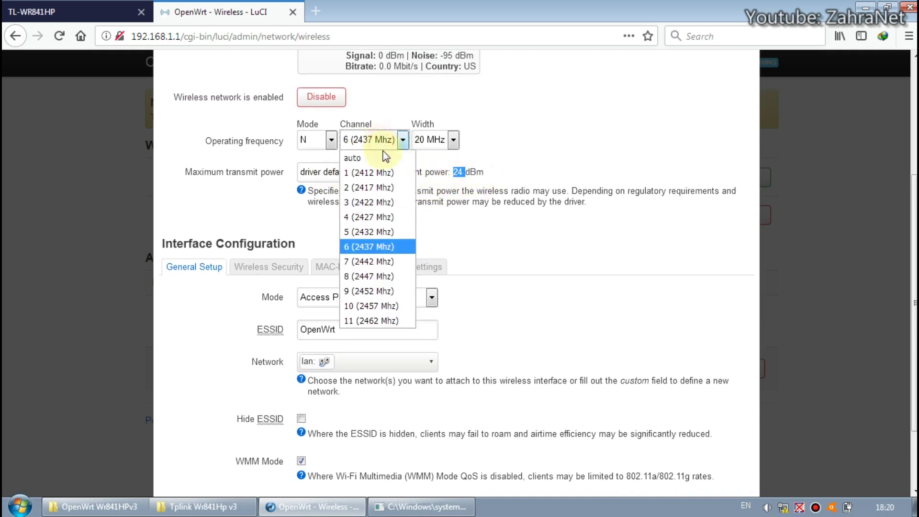
click(382, 249)
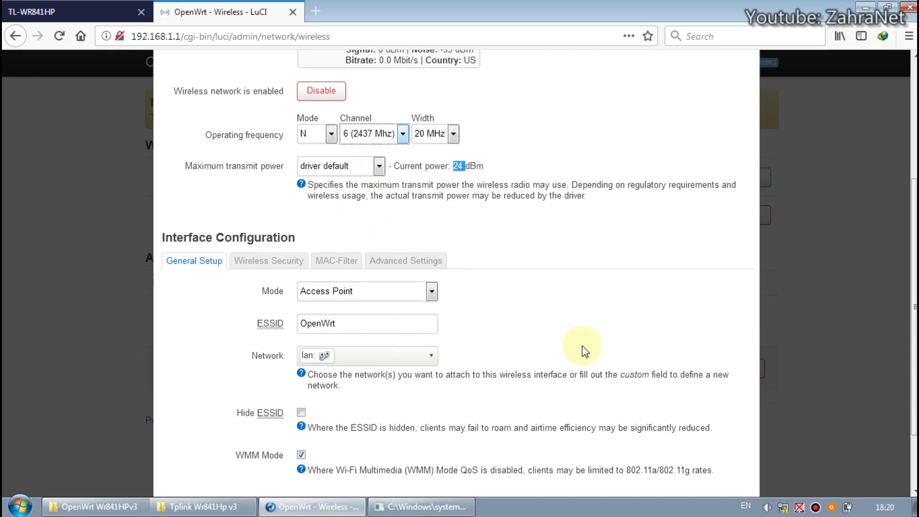
scroll(582, 346, down, 3)
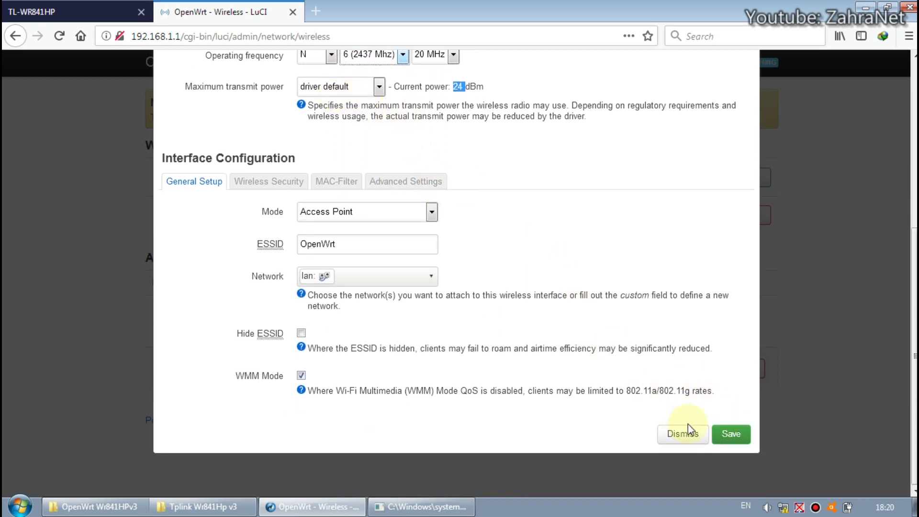
click(731, 434)
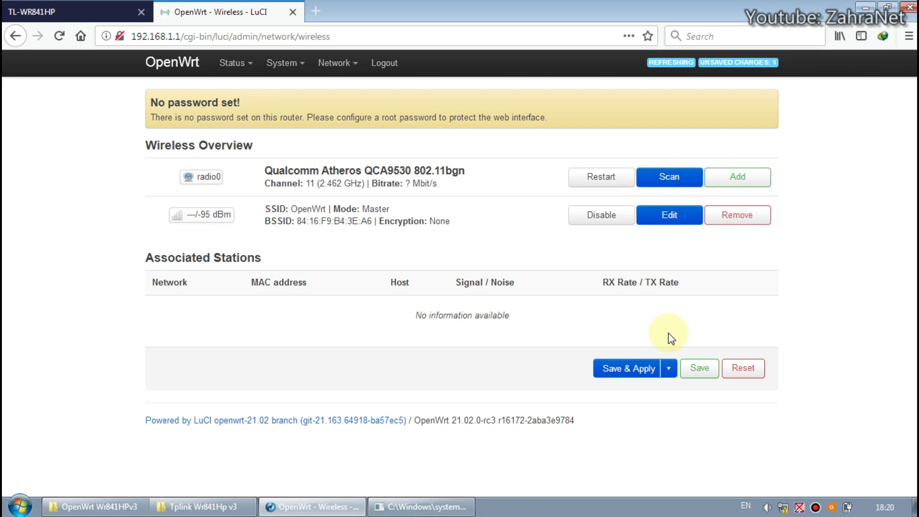
Step: Save & Apply the pending change so radio0 runs on channel 6 (2.437 GHz)
click(642, 367)
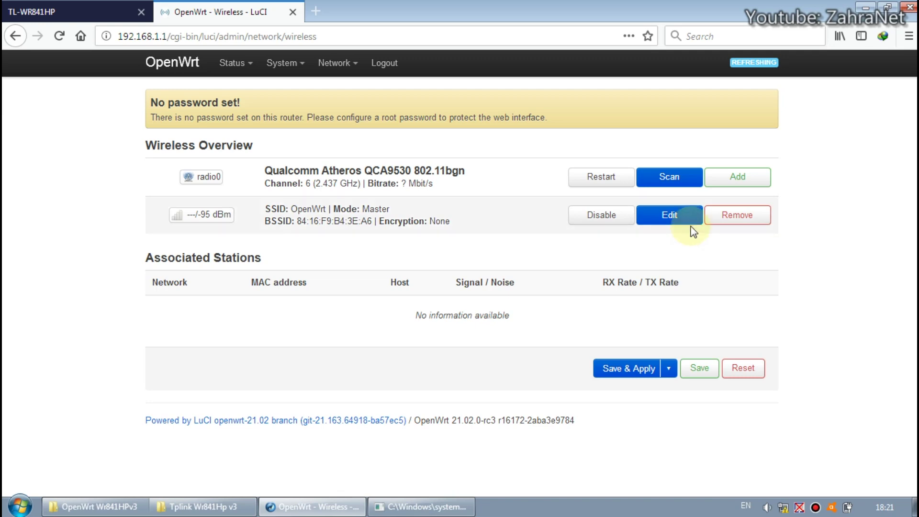
Step: Edit the wireless network and choose 30 dBm (1000 mW) as maximum transmit power
click(677, 224)
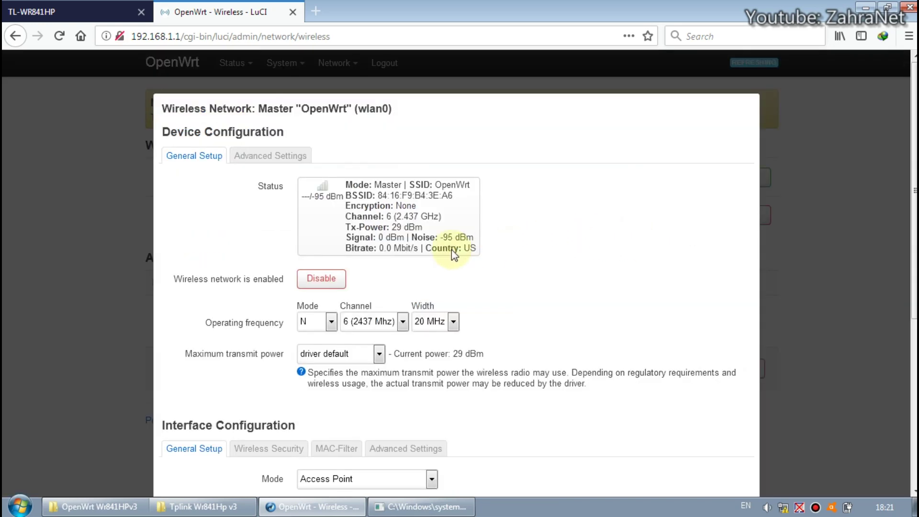
scroll(479, 285, down, 2)
double_click(457, 293)
click(460, 293)
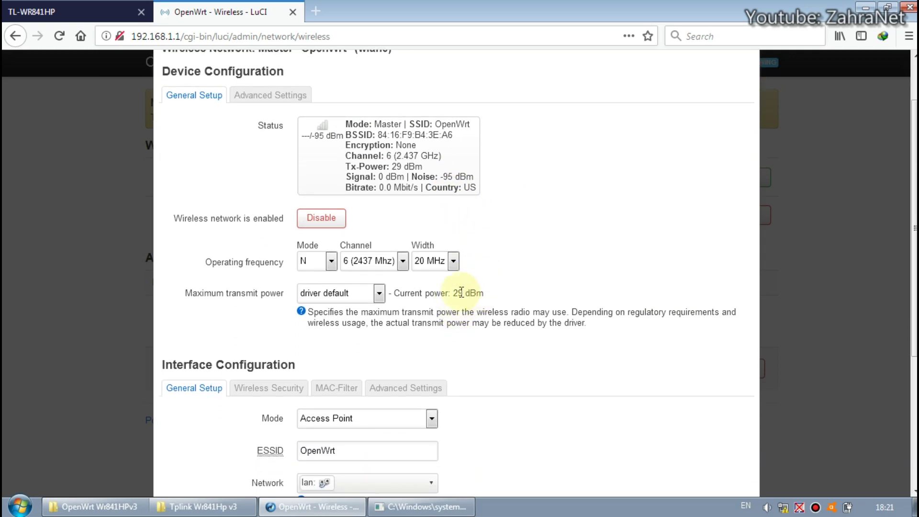
double_click(460, 293)
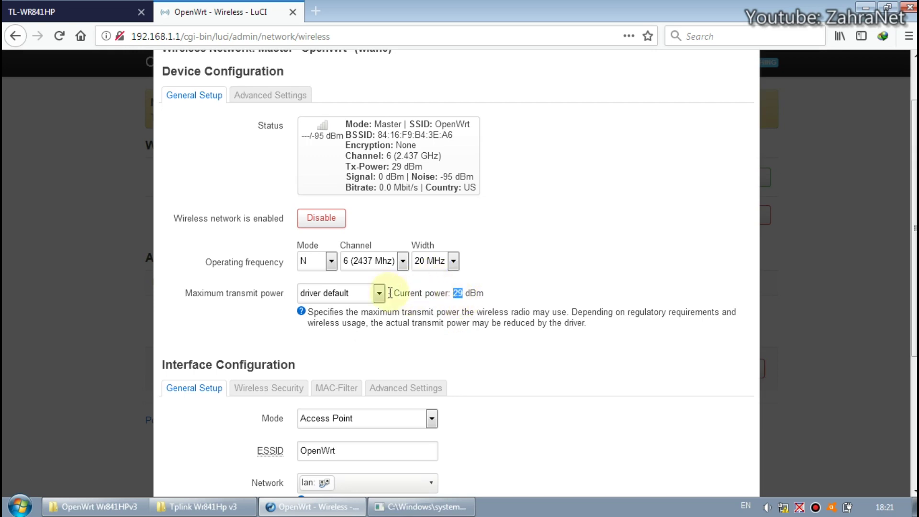
click(372, 295)
scroll(370, 252, down, 5)
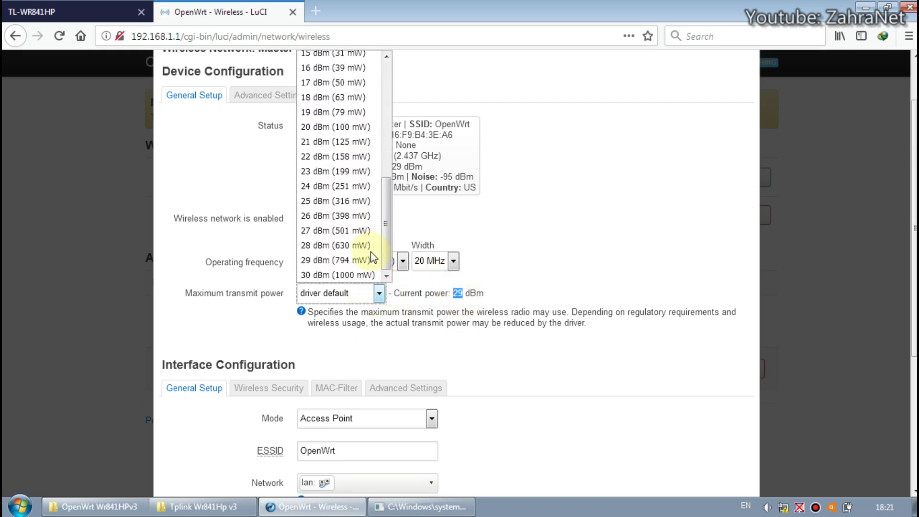
click(367, 275)
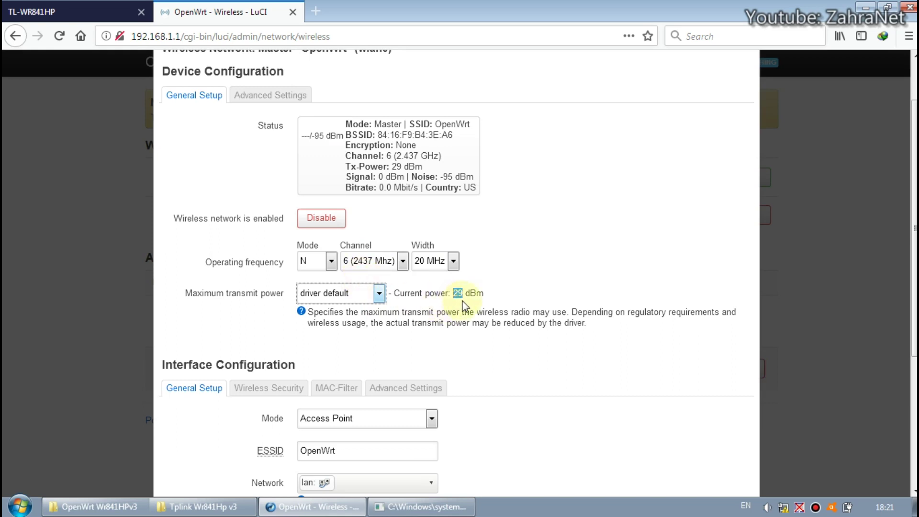
click(452, 296)
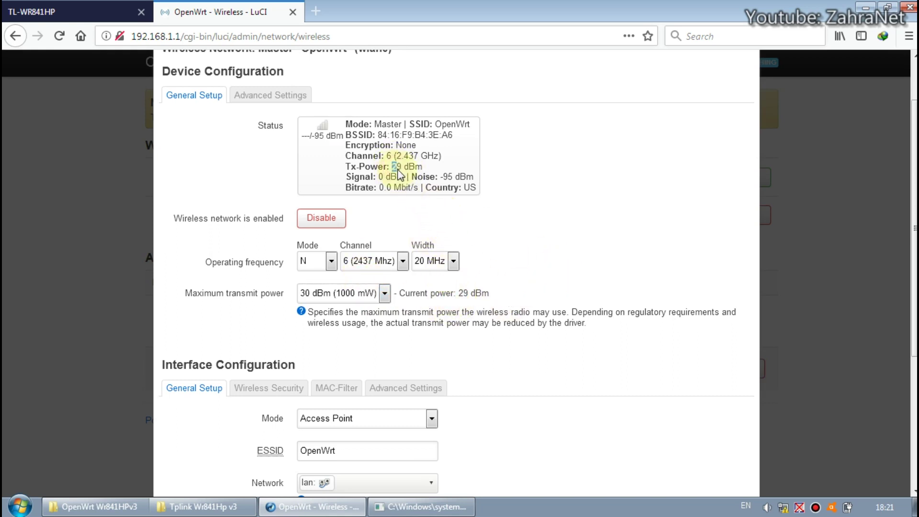
Step: Leave the channel at 6 and save the transmit power change
click(390, 261)
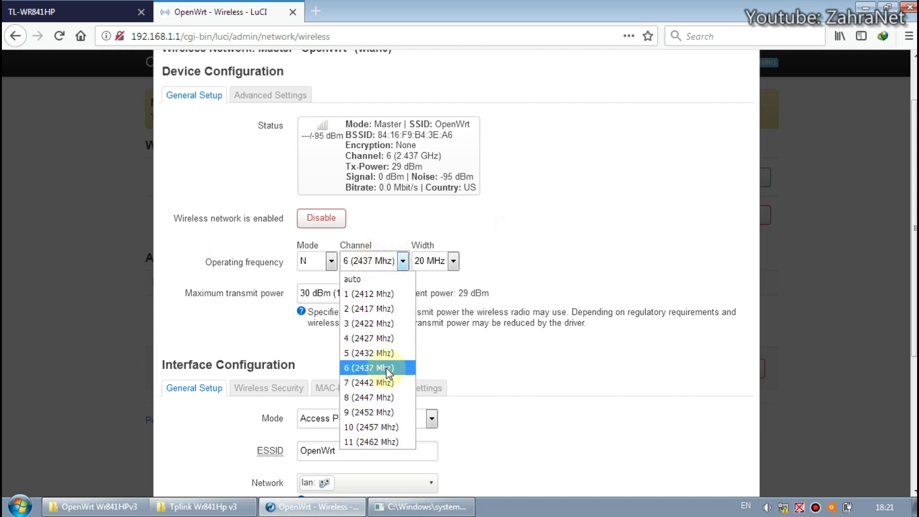
click(492, 301)
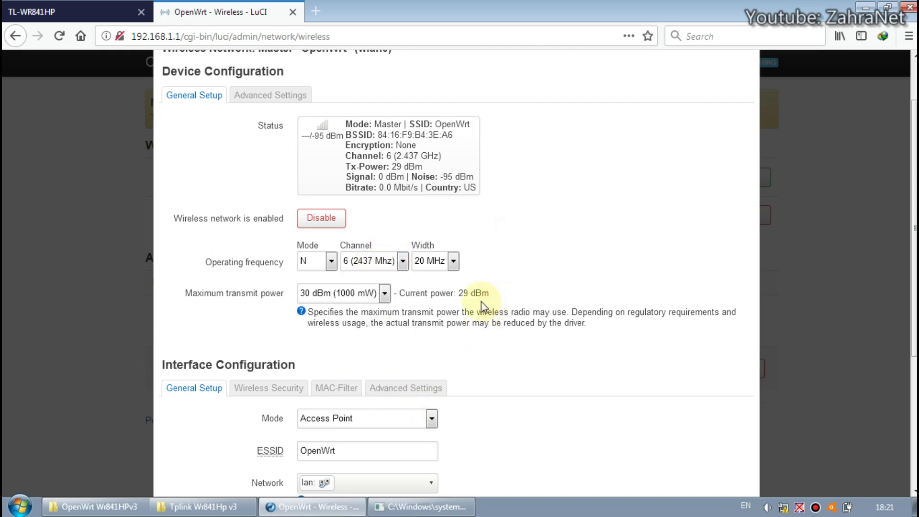
scroll(383, 278, down, 2)
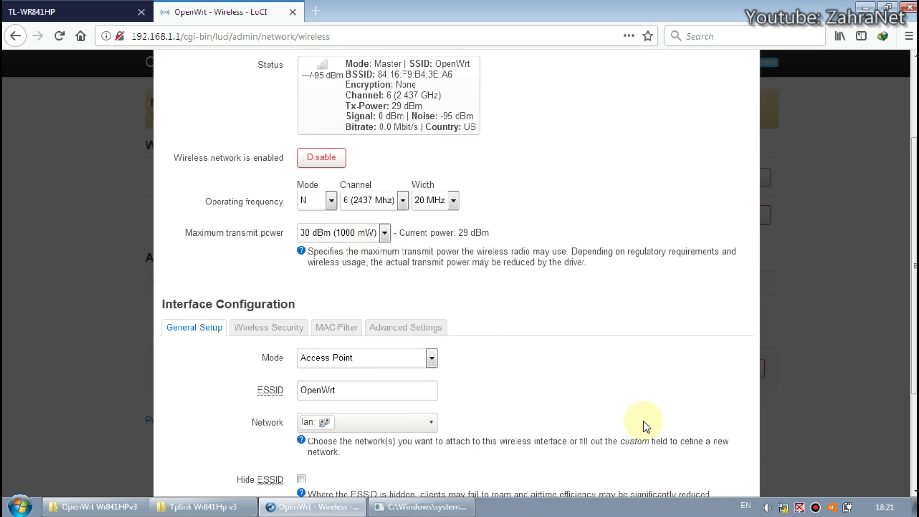
scroll(643, 422, down, 3)
click(732, 436)
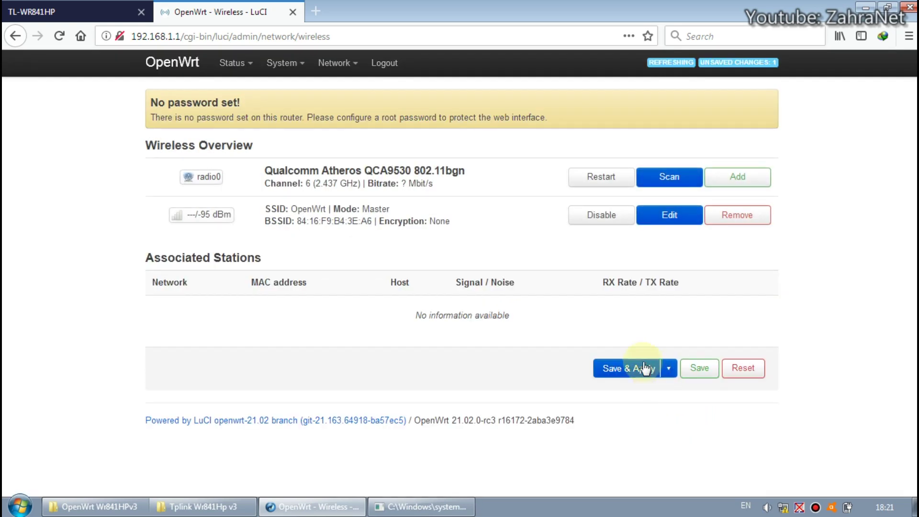
Step: Save & Apply the 30 dBm (1000 mW) transmit power change
click(620, 369)
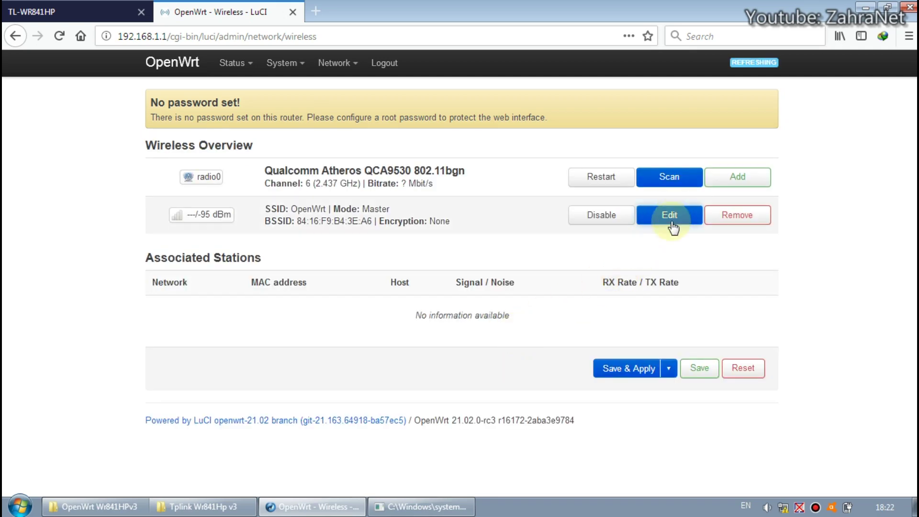
Step: Reopen the wireless settings and review the 30 dBm transmit power and current power reading
click(672, 223)
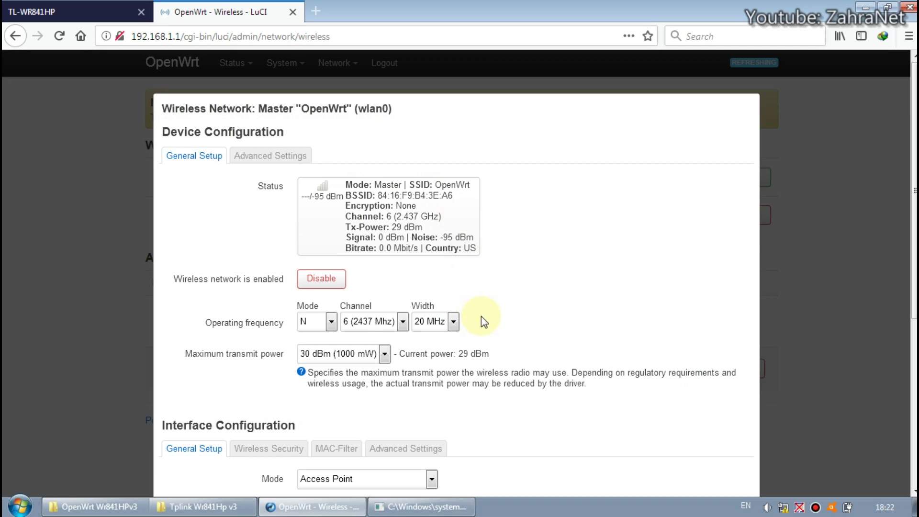
scroll(419, 326, down, 1)
scroll(382, 263, up, 1)
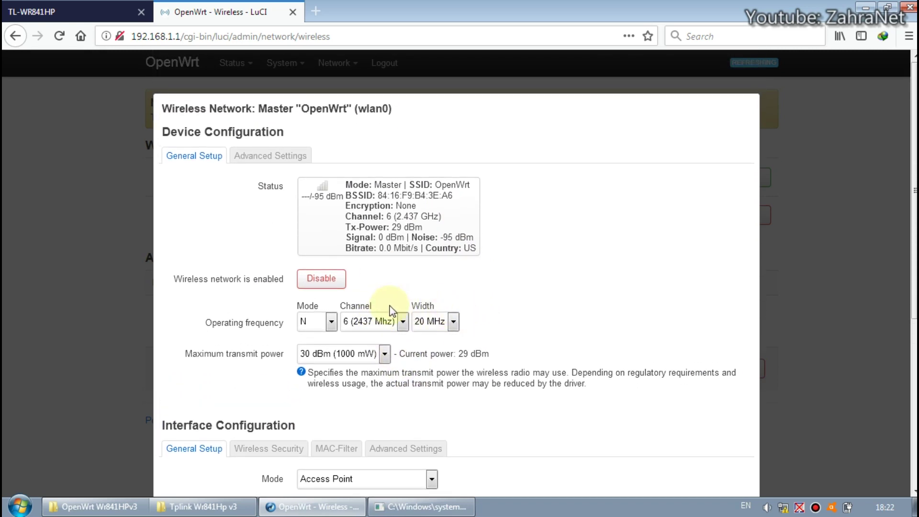
scroll(393, 311, down, 1)
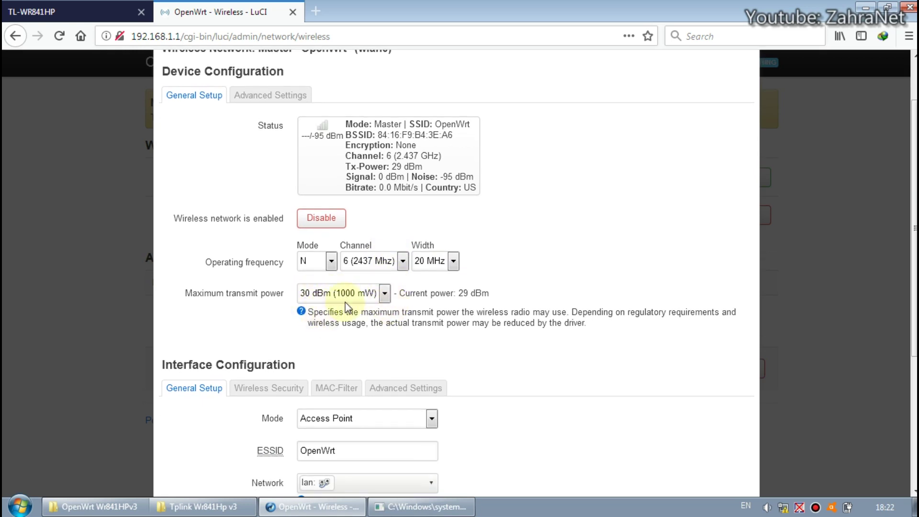
scroll(383, 305, down, 1)
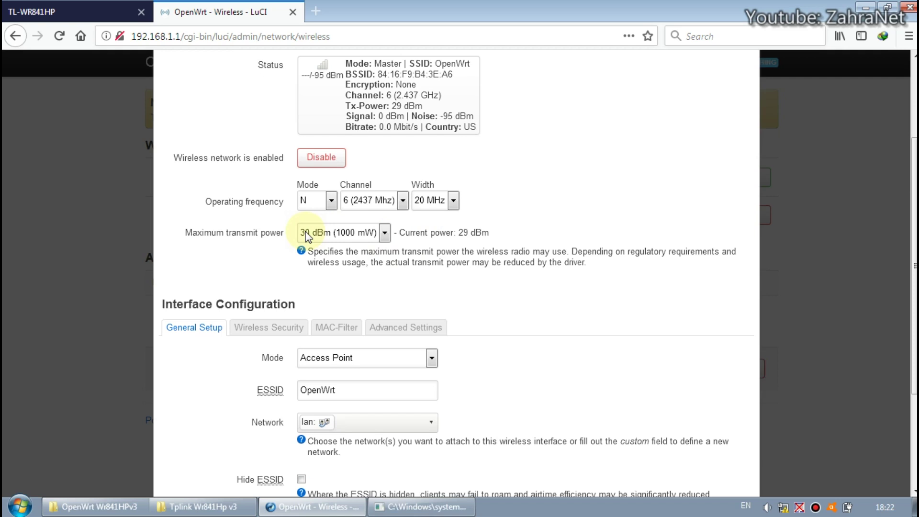
double_click(465, 233)
click(494, 230)
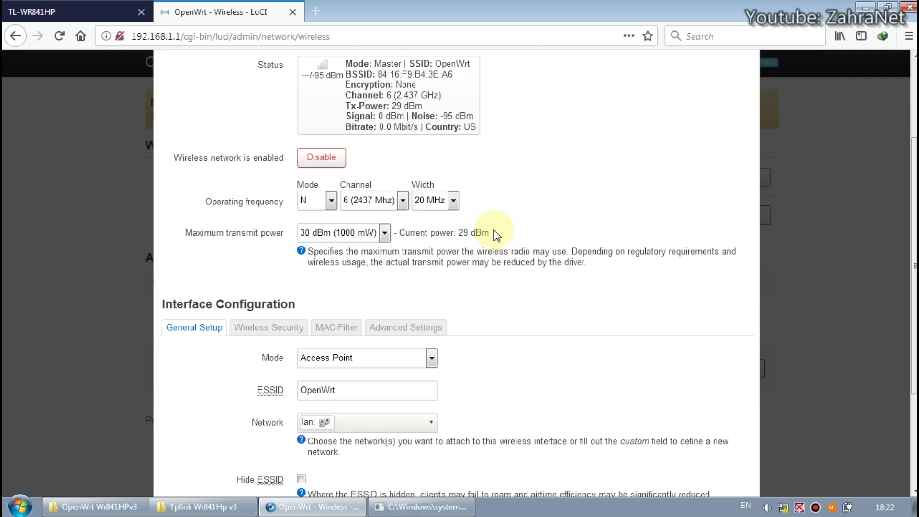
scroll(521, 282, up, 3)
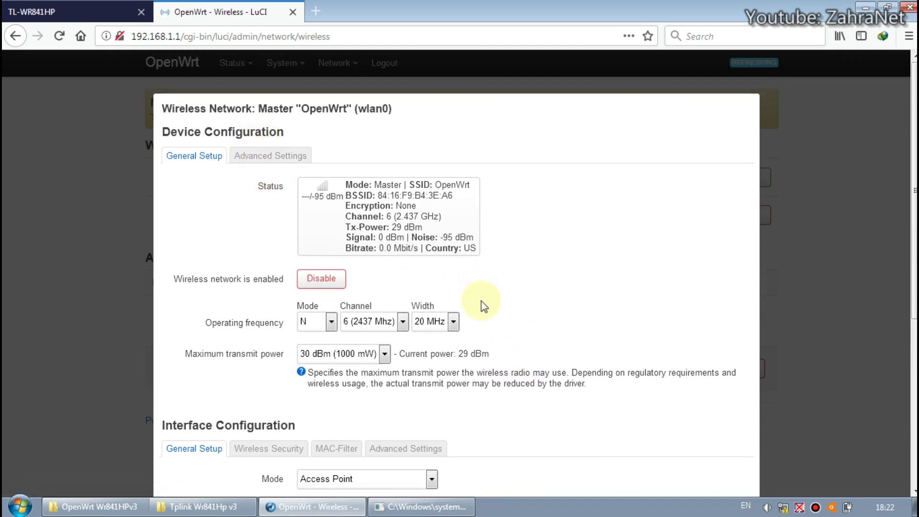
scroll(481, 301, down, 1)
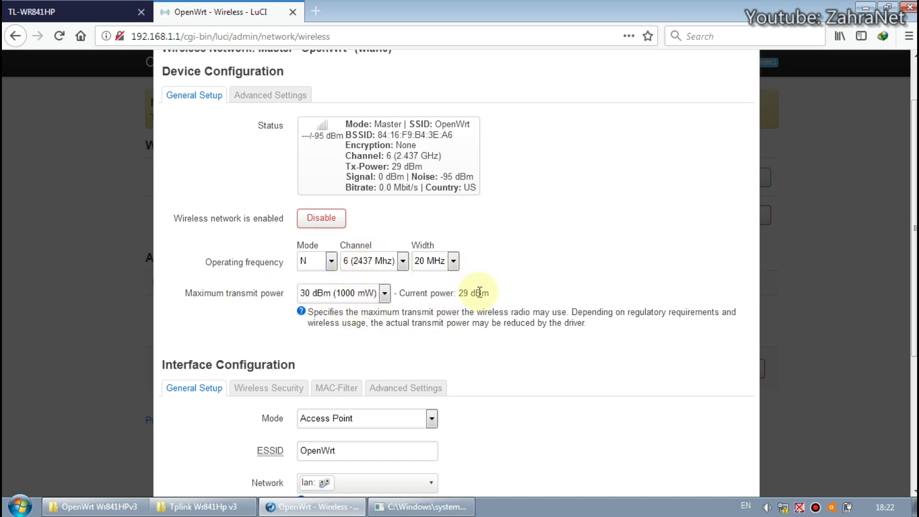
scroll(480, 293, up, 1)
scroll(480, 293, down, 1)
scroll(480, 293, down, 2)
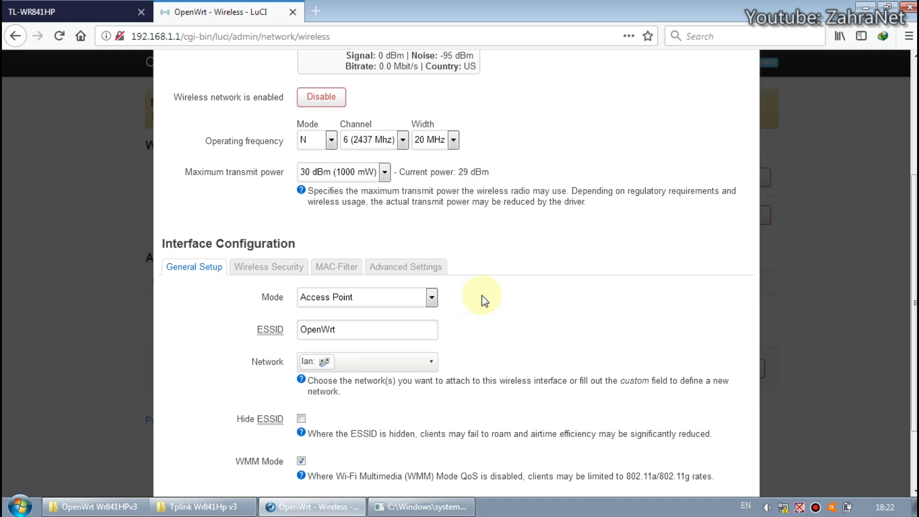
scroll(485, 300, down, 1)
Step: Dismiss the wireless settings unchanged and close the OpenWrt LuCI tab
scroll(497, 300, up, 1)
scroll(515, 268, up, 4)
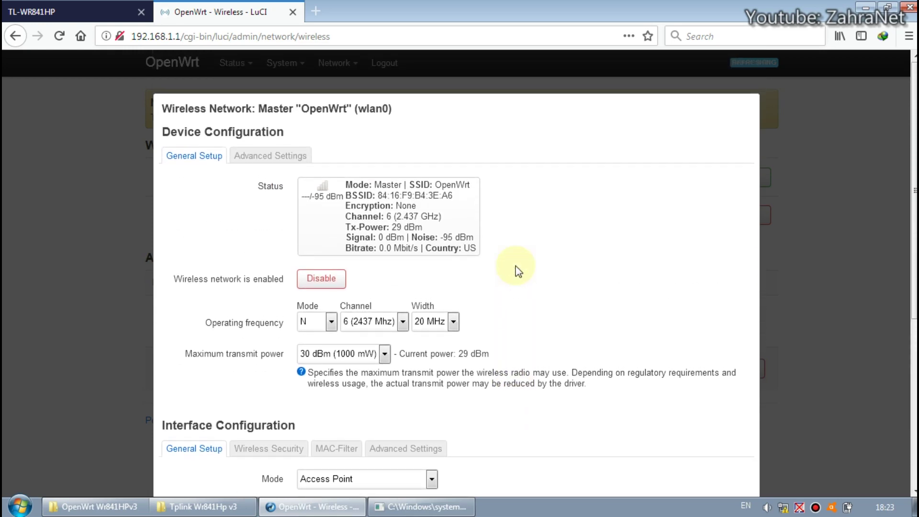
scroll(518, 268, down, 6)
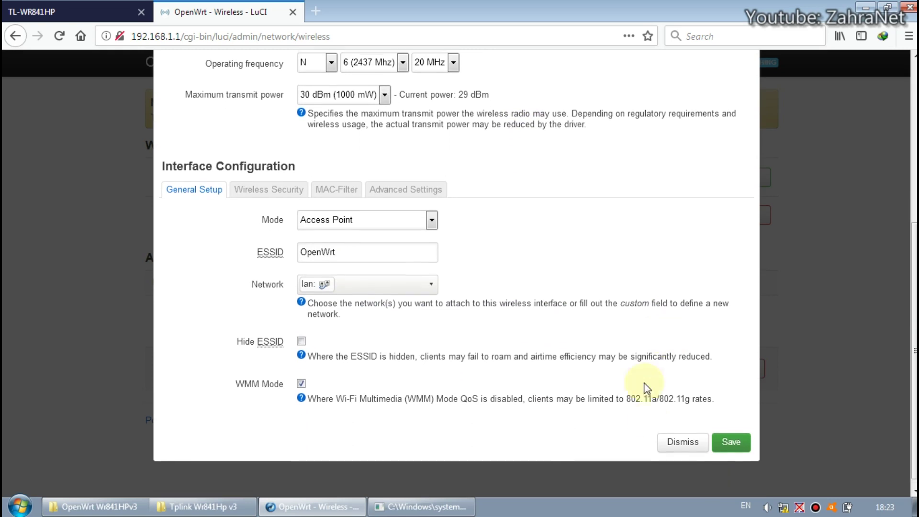
click(683, 434)
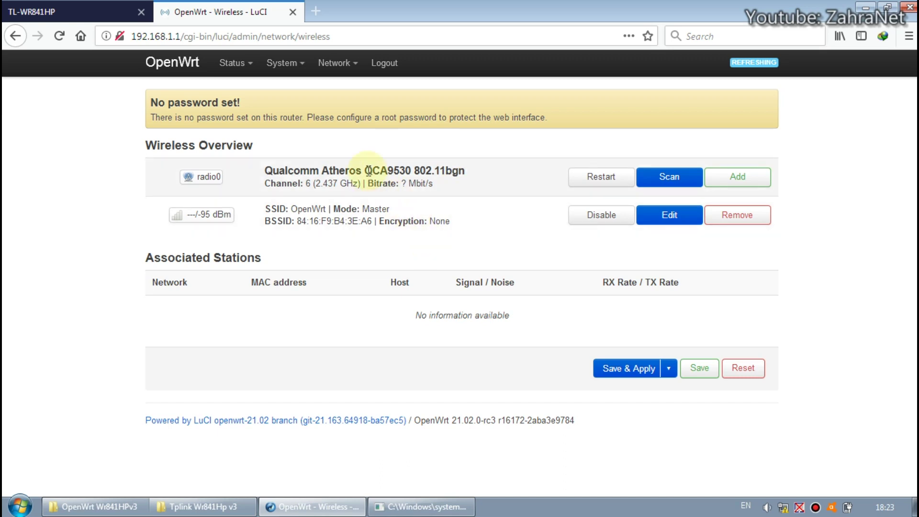
click(293, 13)
Step: Close the router page and delete the old wr841hpv3_tp_recovery.bin in Explorer
click(168, 10)
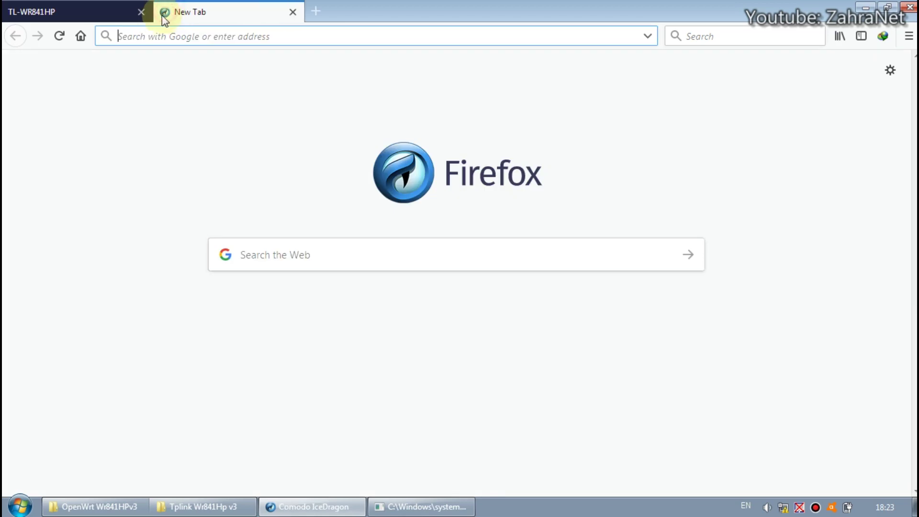
click(142, 13)
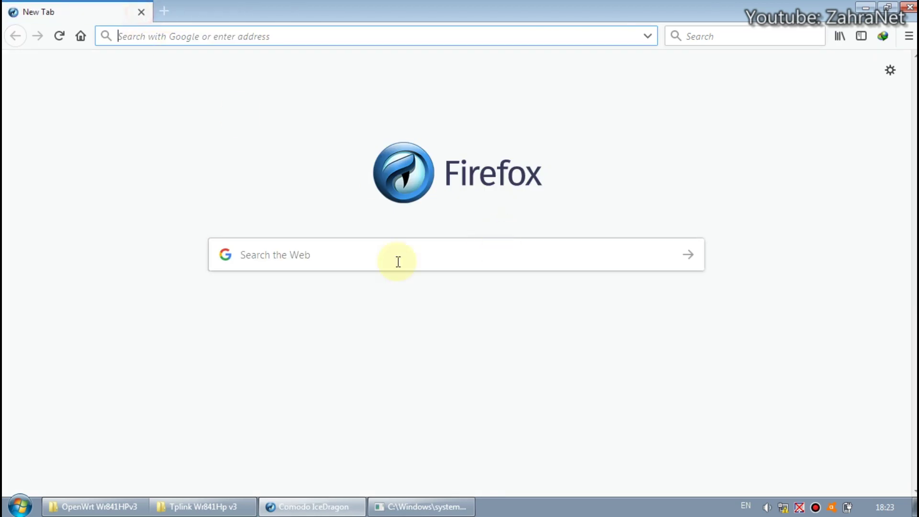
click(205, 507)
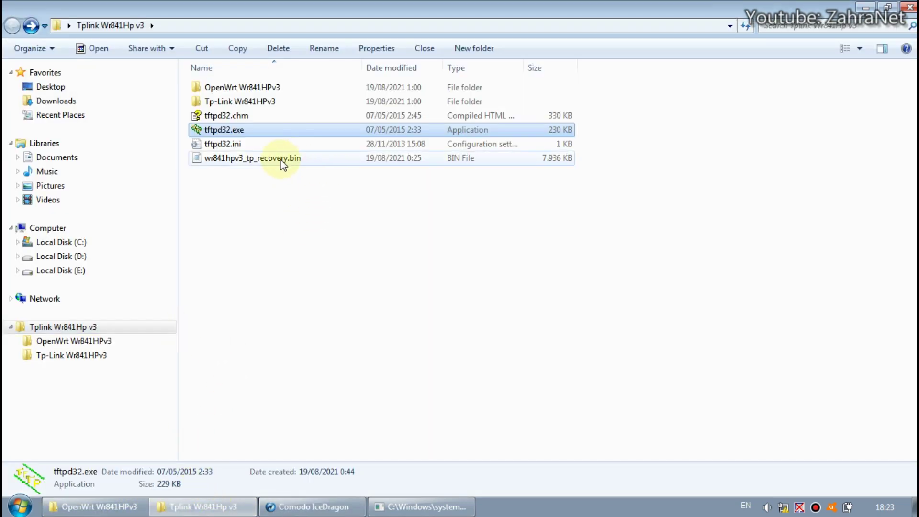
click(256, 159)
right_click(266, 162)
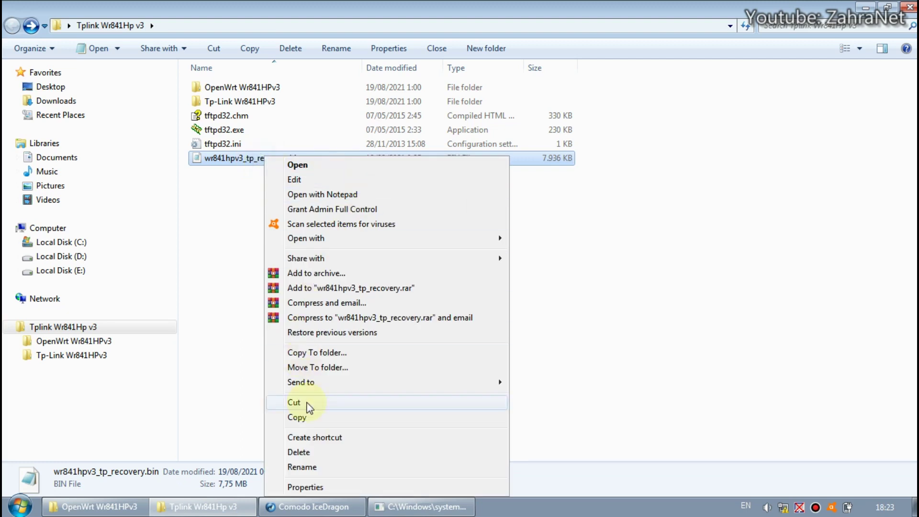
click(311, 452)
click(507, 311)
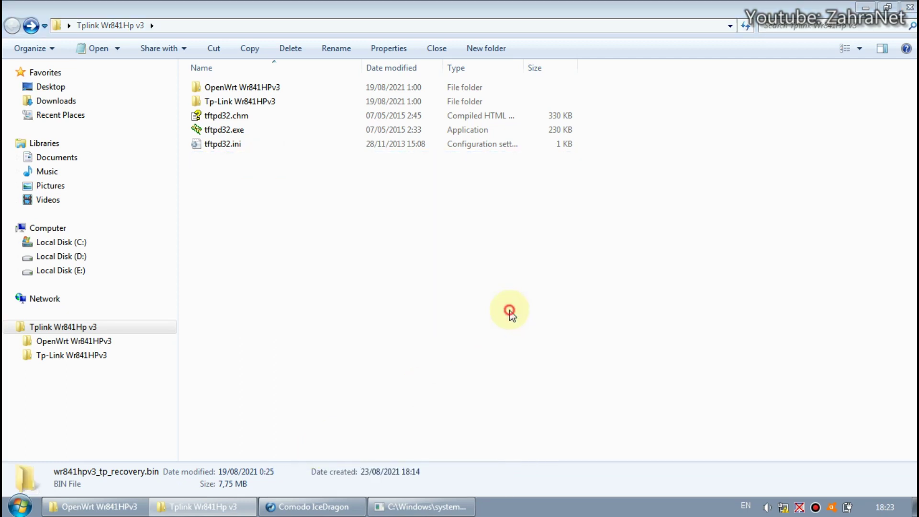
Step: Copy the stock wr841hpv3_tp_recovery.bin from Tp-Link Wr841HPv3 into the parent Tplink Wr841Hp v3 folder
click(227, 104)
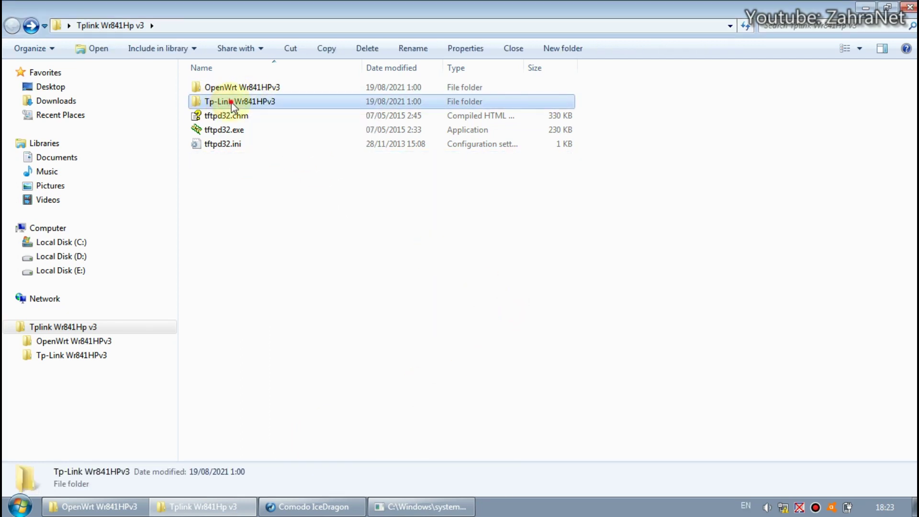
double_click(232, 104)
click(250, 87)
right_click(253, 87)
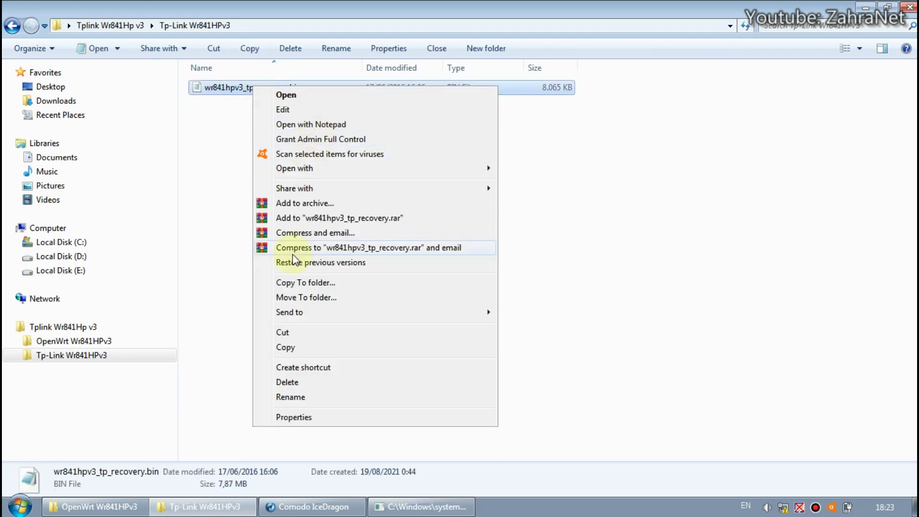
click(305, 346)
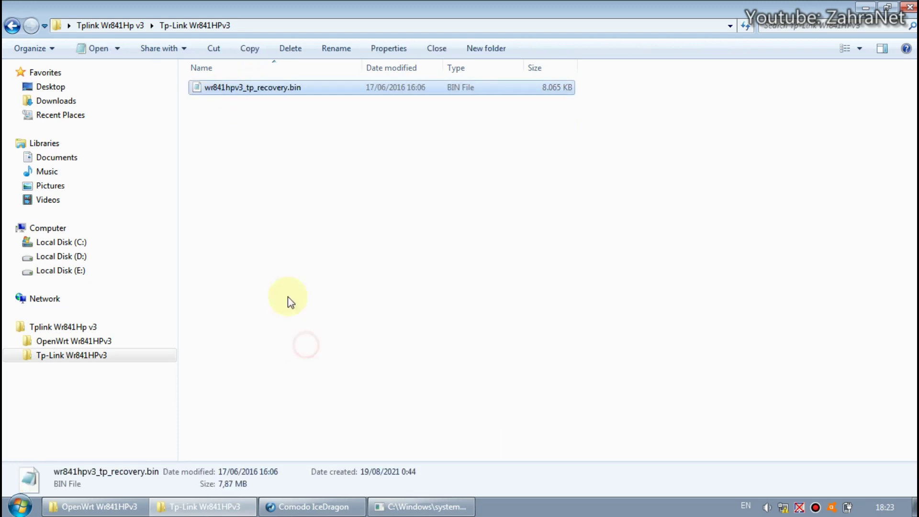
click(23, 29)
right_click(231, 179)
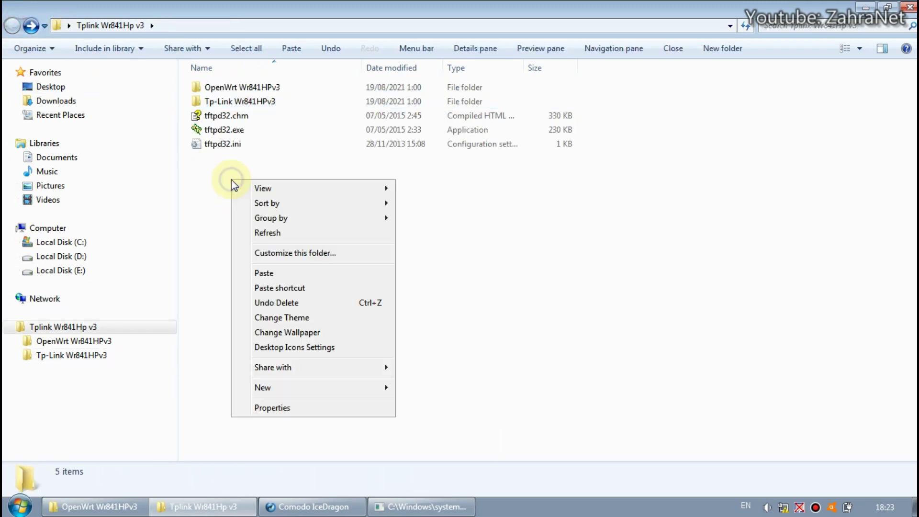
click(287, 274)
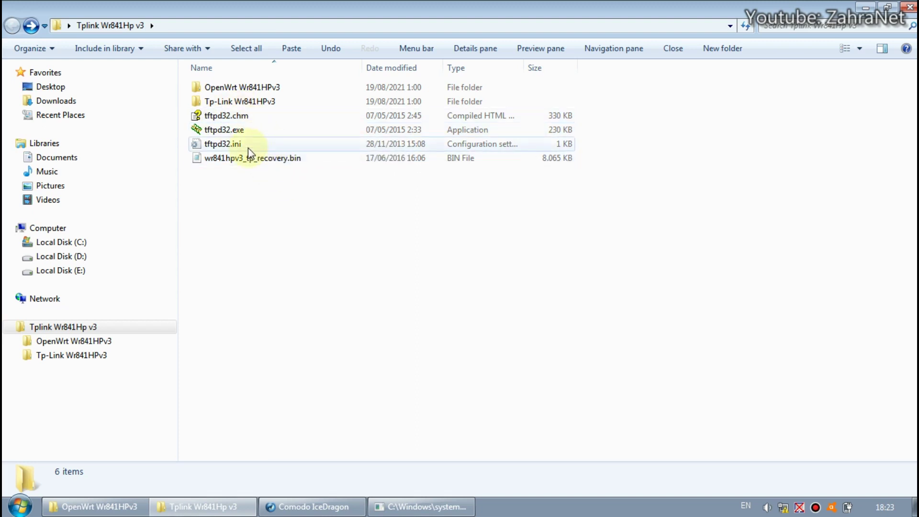
Step: Run tftpd32.exe, watch the log as 192.168.0.86 fetches the 8258048-byte recovery file, then close it
double_click(234, 130)
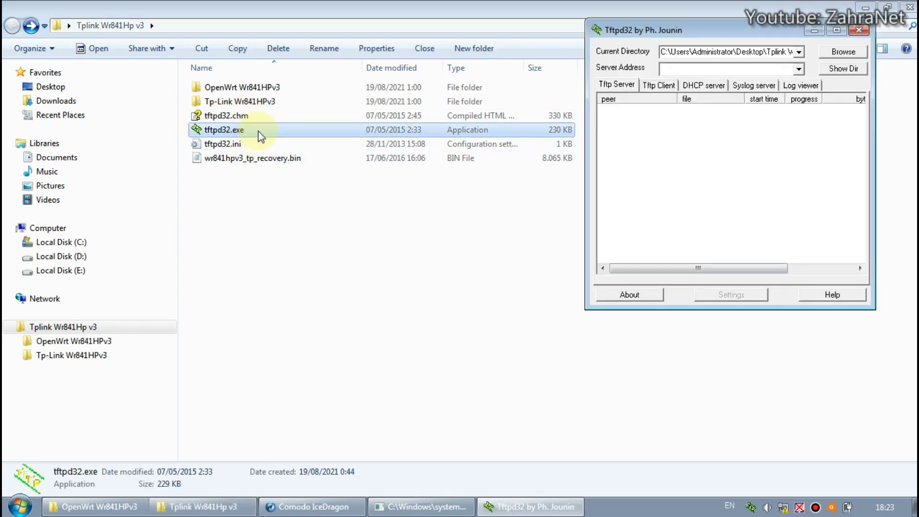
click(804, 87)
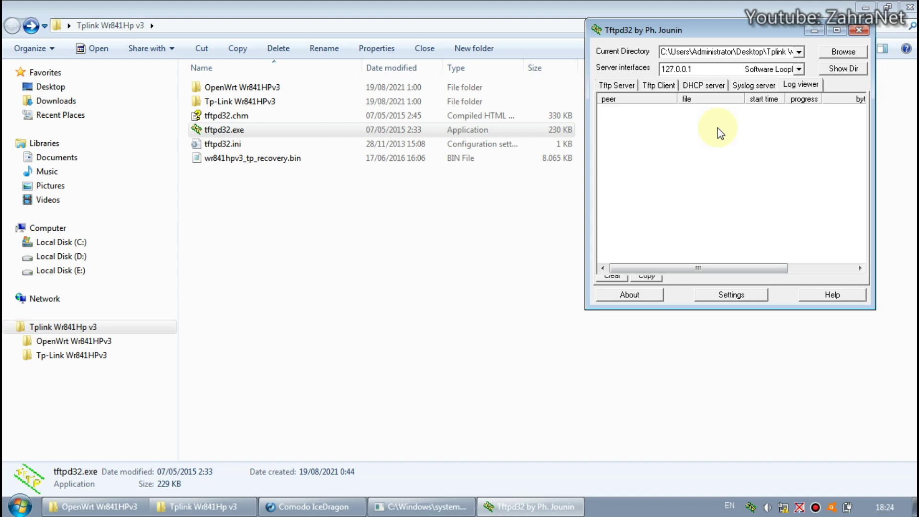
mouse_move(783, 510)
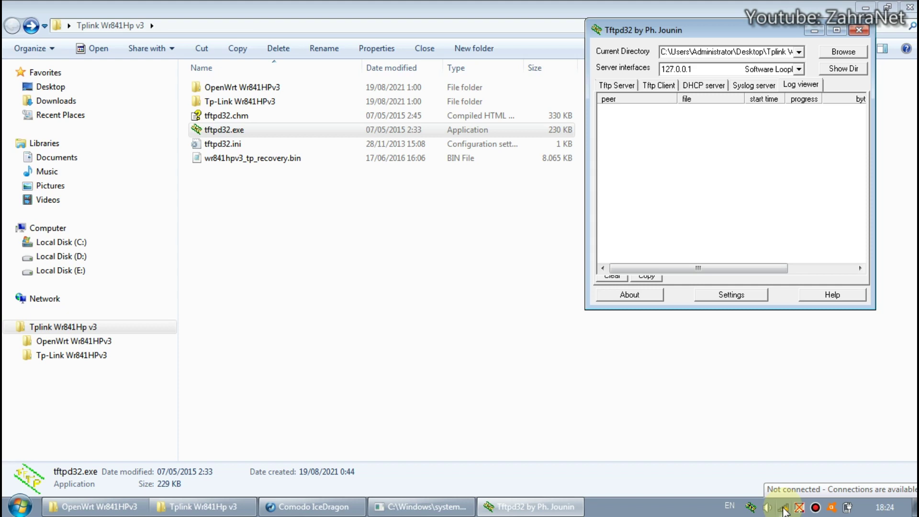
click(784, 511)
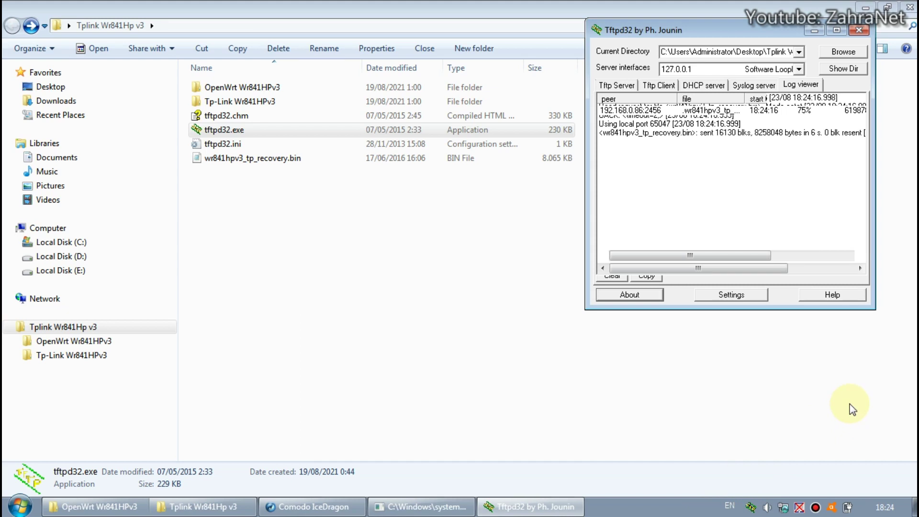
click(859, 30)
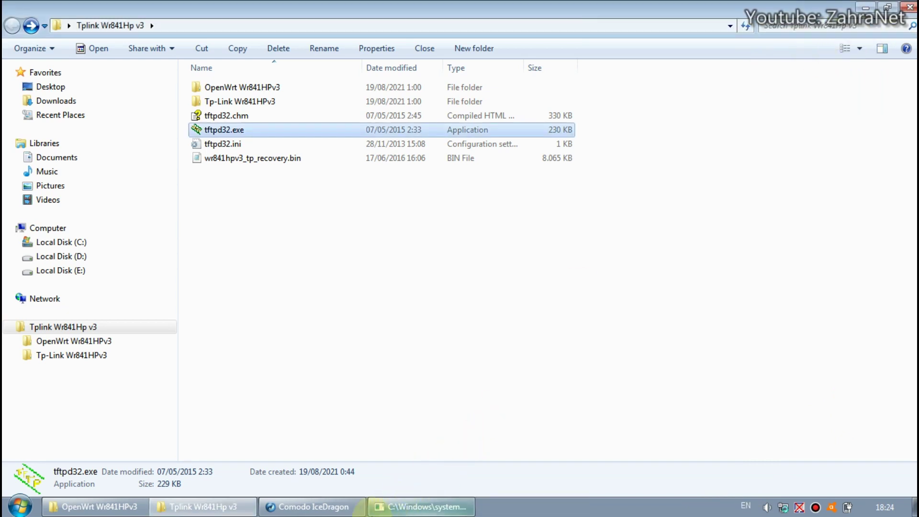
Step: Start a continuous 'ping 192.168.0.1 -t' in a new console and arrange both ping windows
click(409, 507)
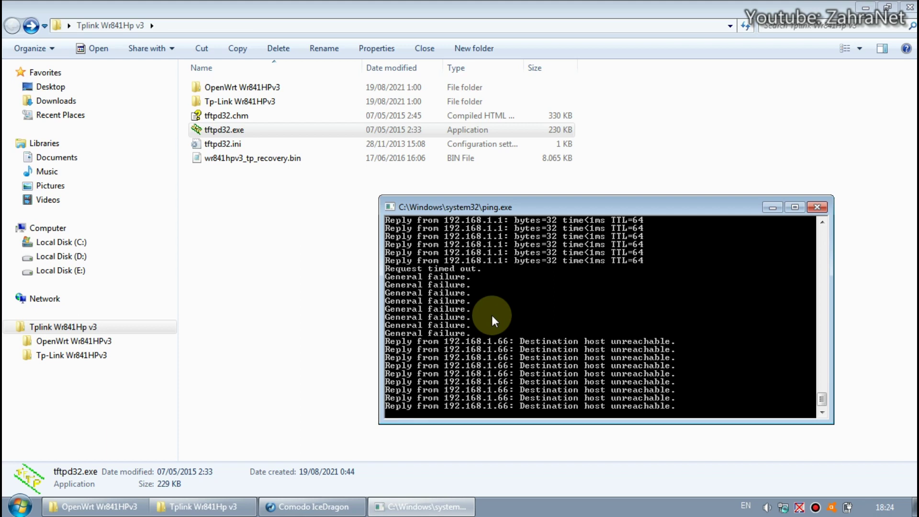
click(19, 506)
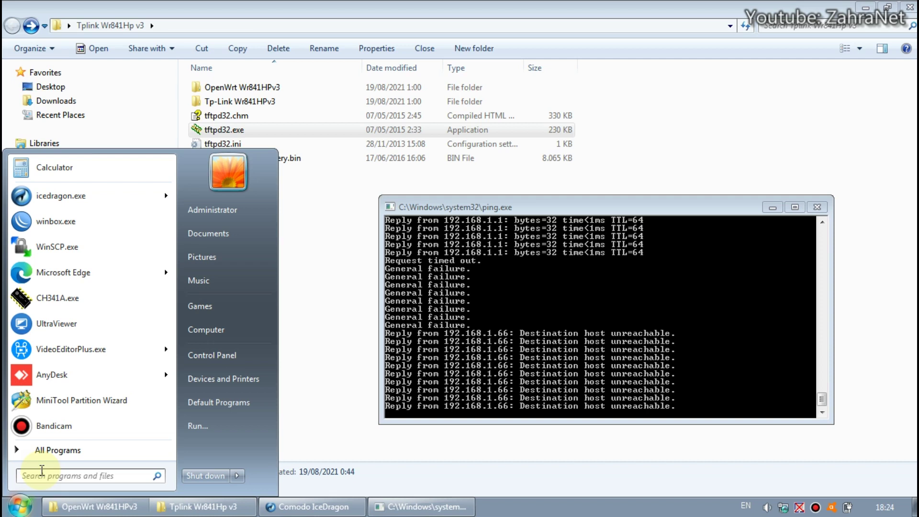
text(ping 1)
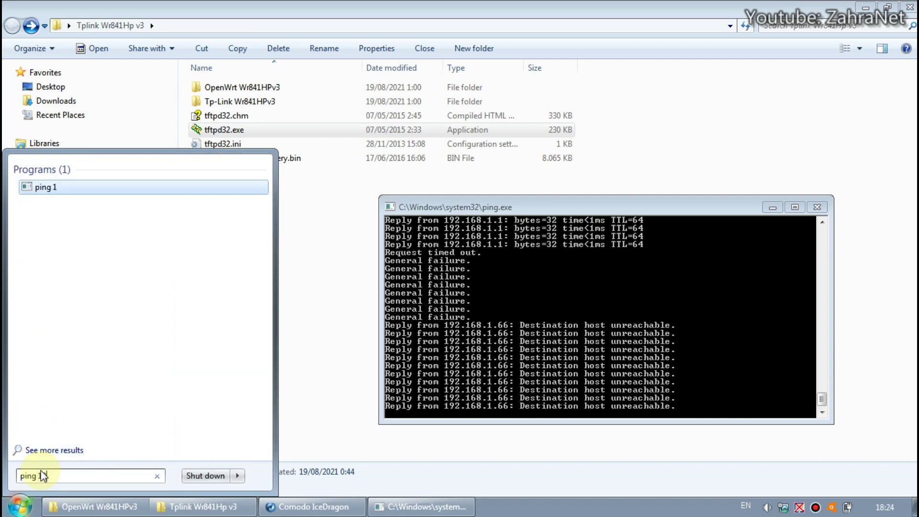
text(92.168.0.1)
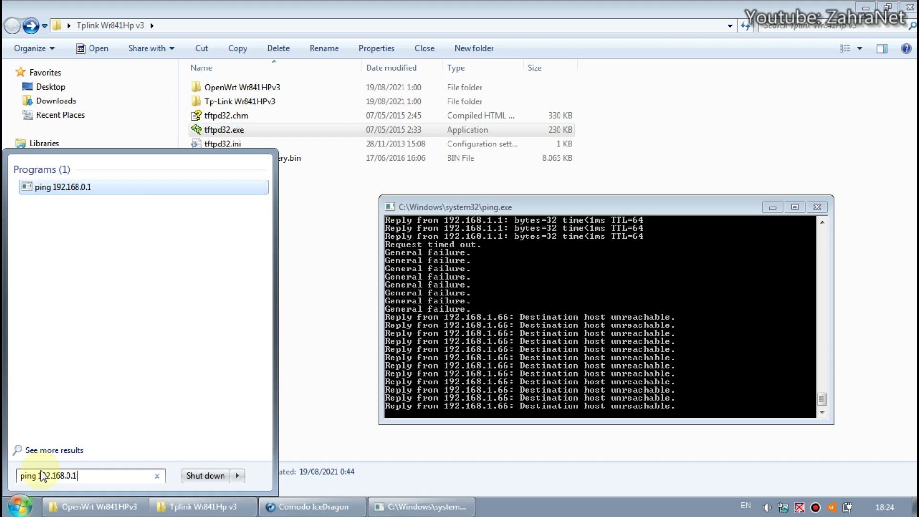
text( -t)
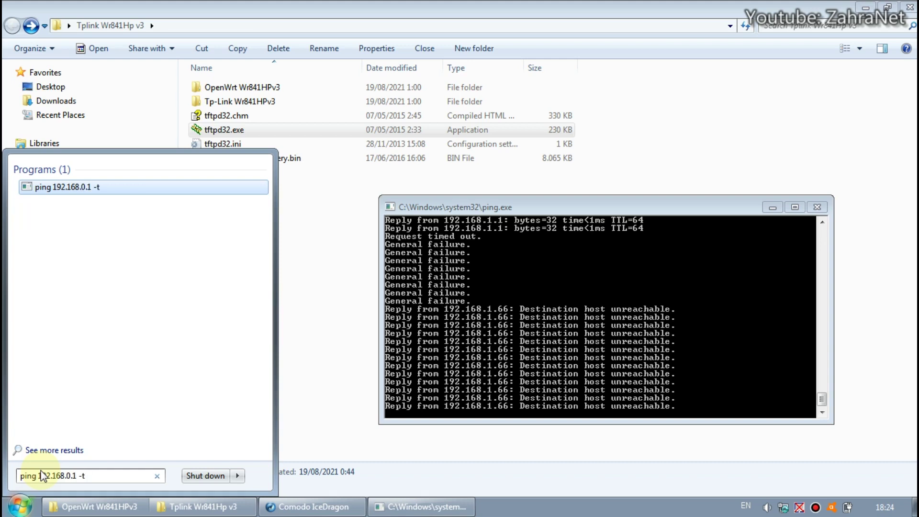
key(Return)
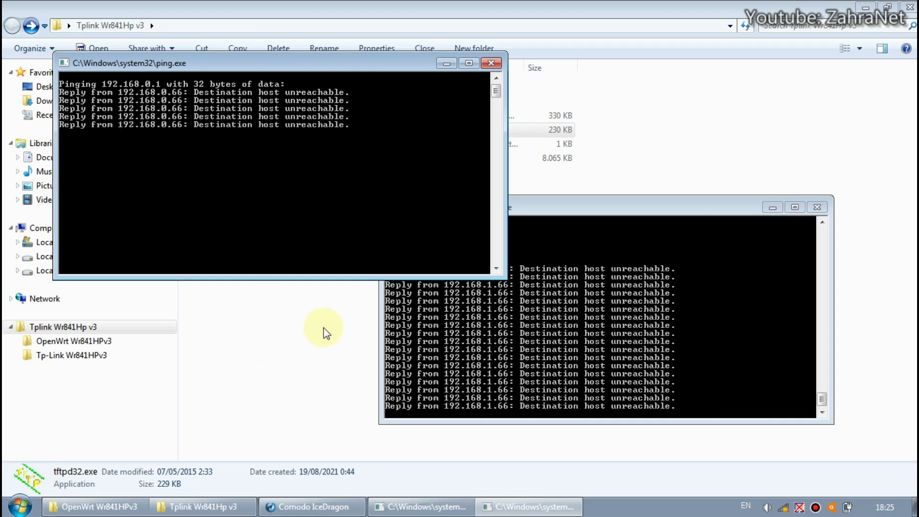
drag(555, 211, 621, 246)
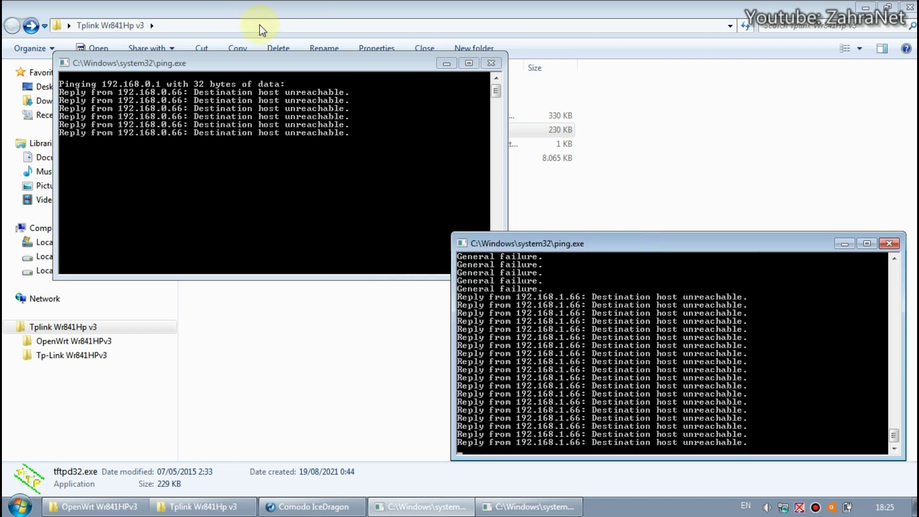
click(288, 63)
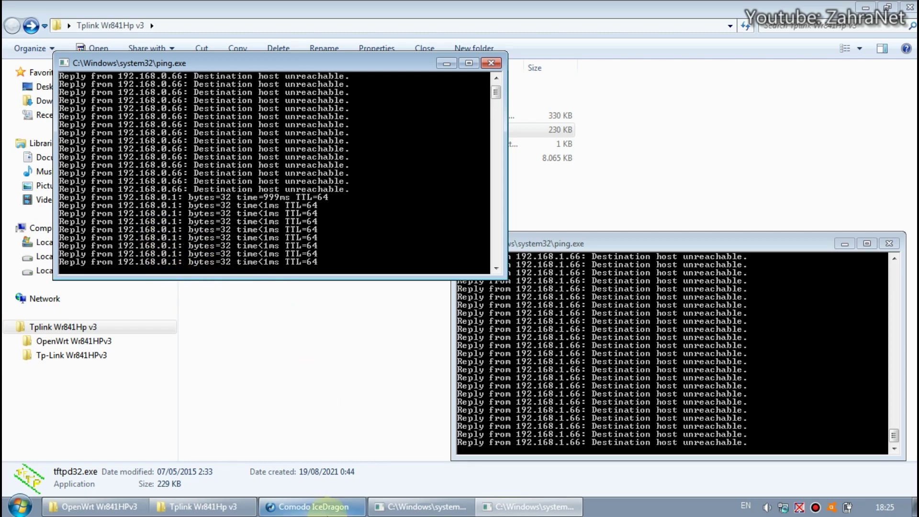
click(335, 508)
Step: Log in to the TP-Link interface at 192.168.0.1 with the router username and password, without saving them
click(262, 29)
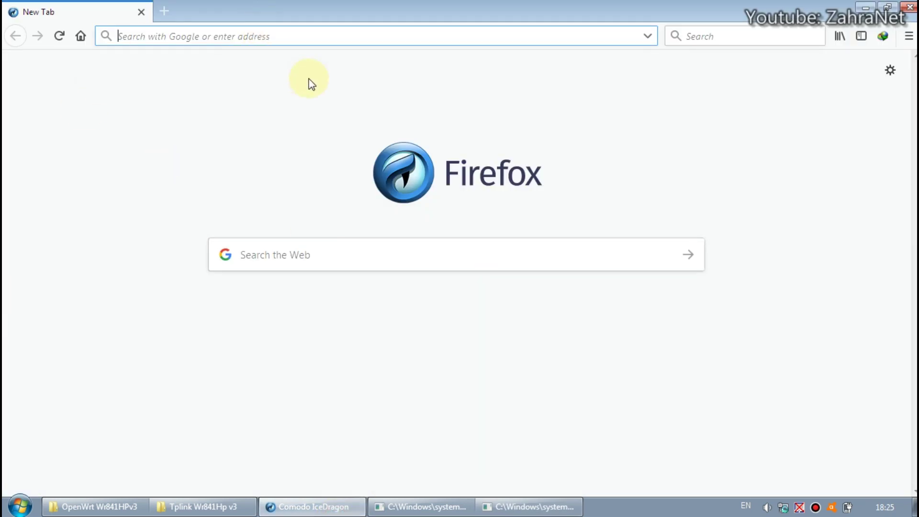
text(192.168.)
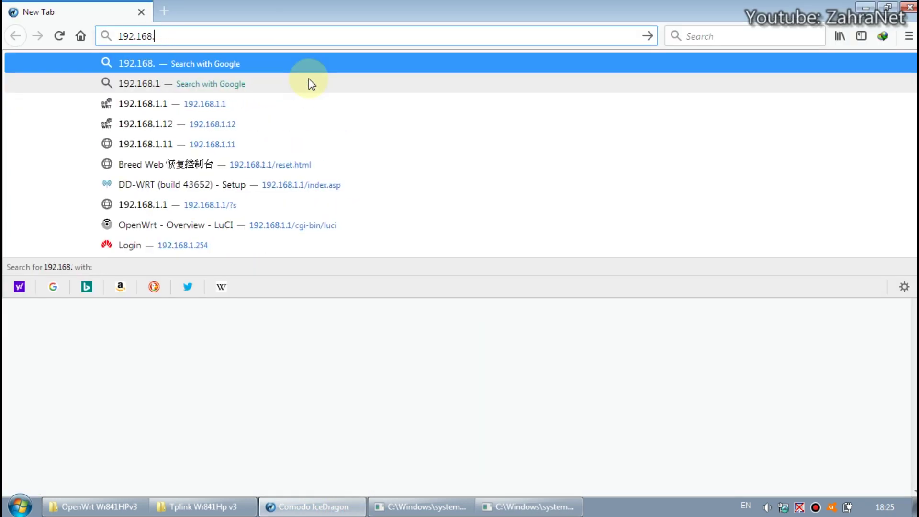
text(0.1)
key(Return)
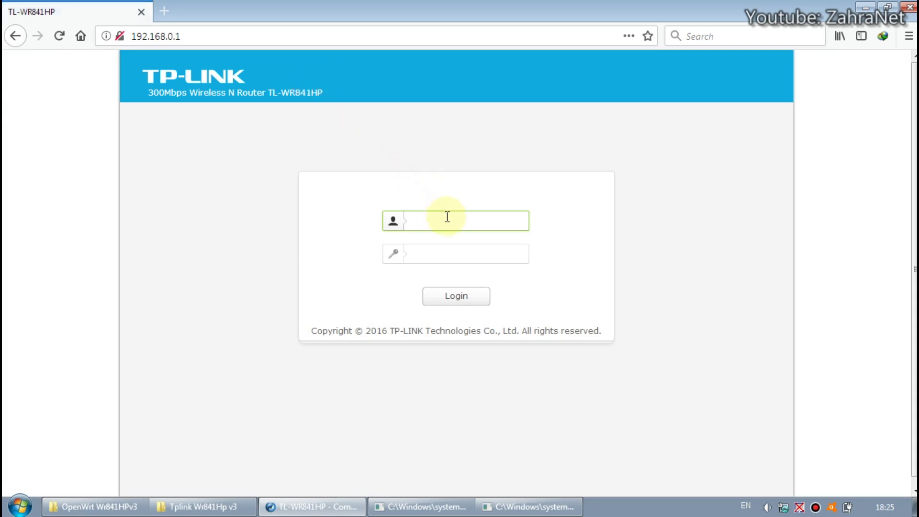
text(admin)
key(Tab)
text(admin)
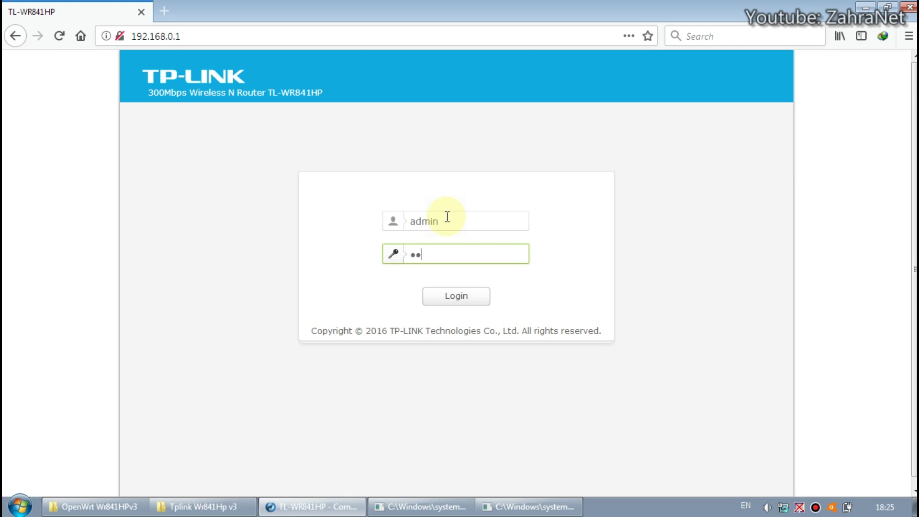
key(Return)
click(273, 154)
Step: Go to Advanced > System Tools > Firmware Upgrade to confirm stock firmware 3.16.9 Build 160612
click(491, 91)
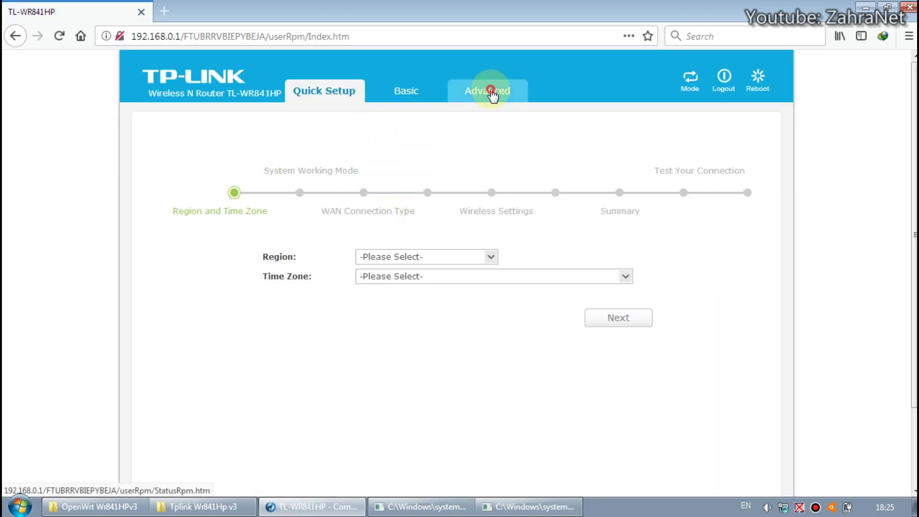
scroll(243, 239, down, 2)
click(197, 449)
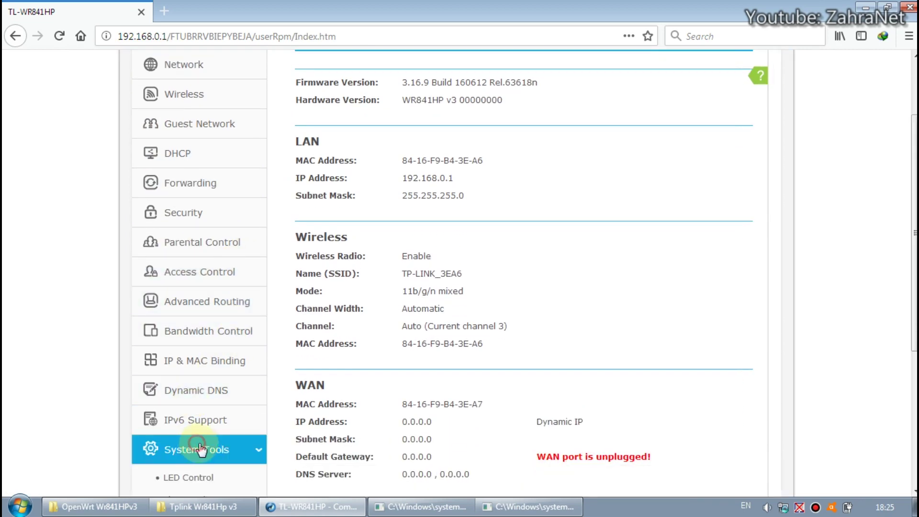
scroll(268, 412, down, 4)
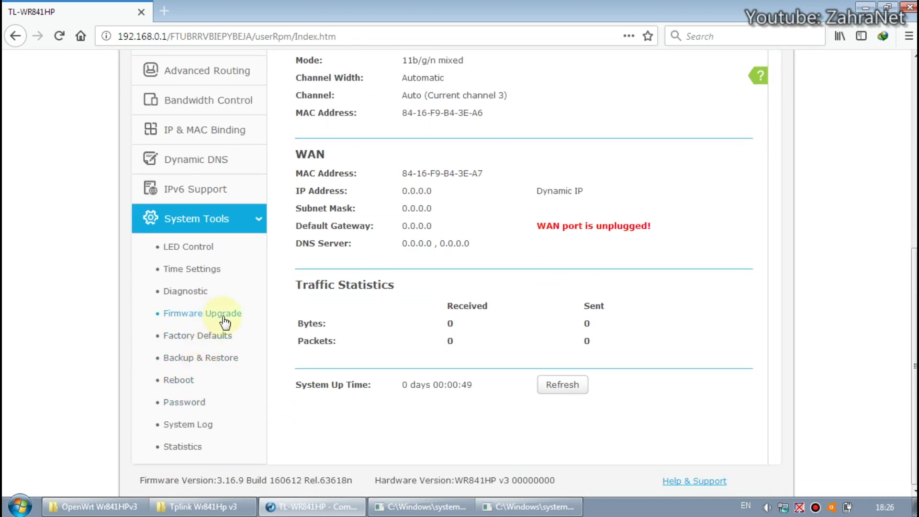
click(222, 316)
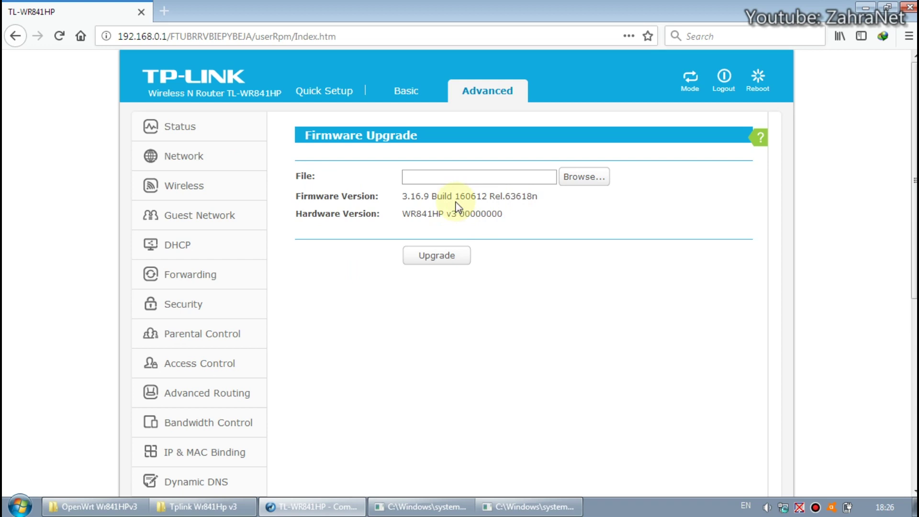